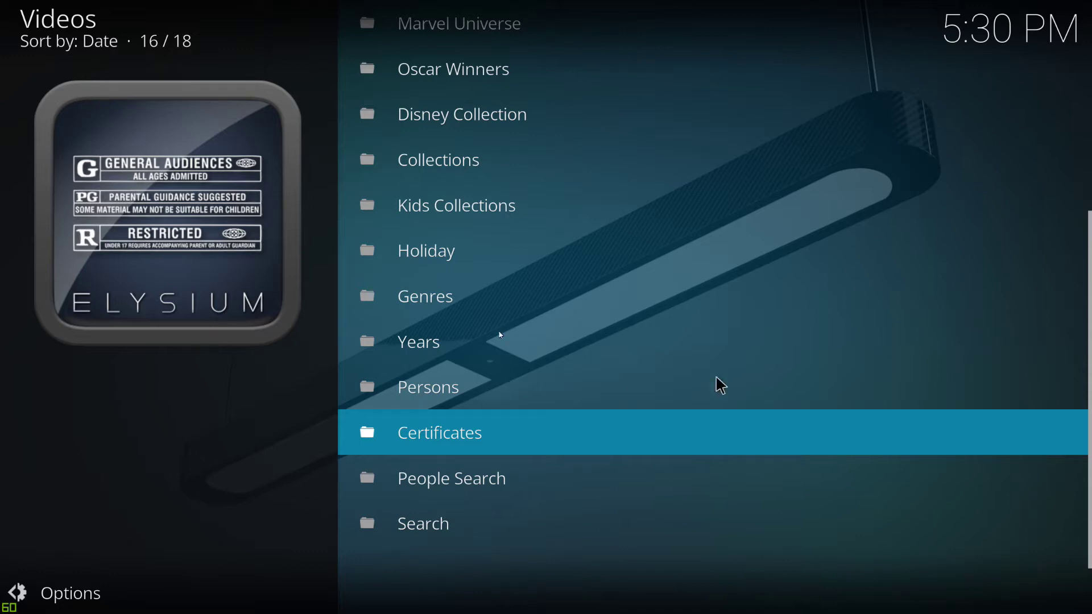
- Return to the Elysium main menu and highlight Movies
key(BackSpace)
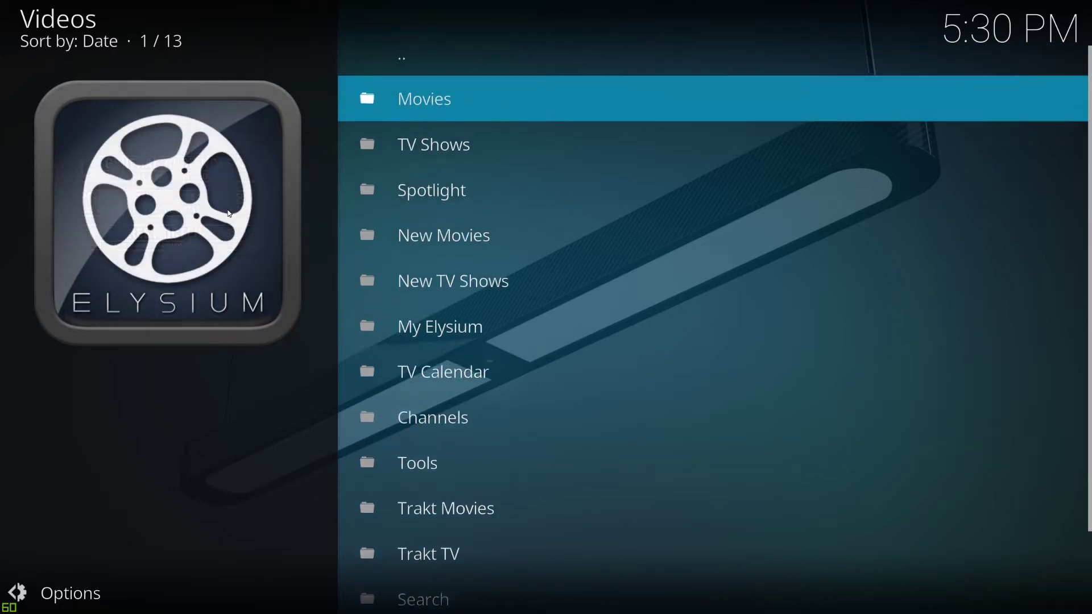
key(Up)
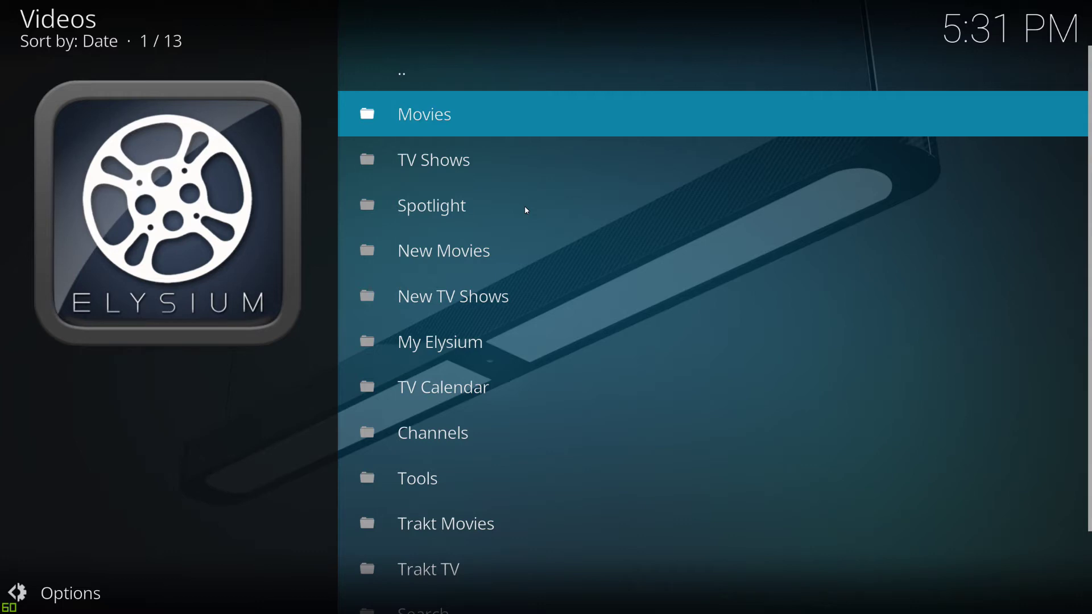
- Open Elysium's Movies folder and try the Featured list
key(Down)
key(Up)
key(Return)
key(Up)
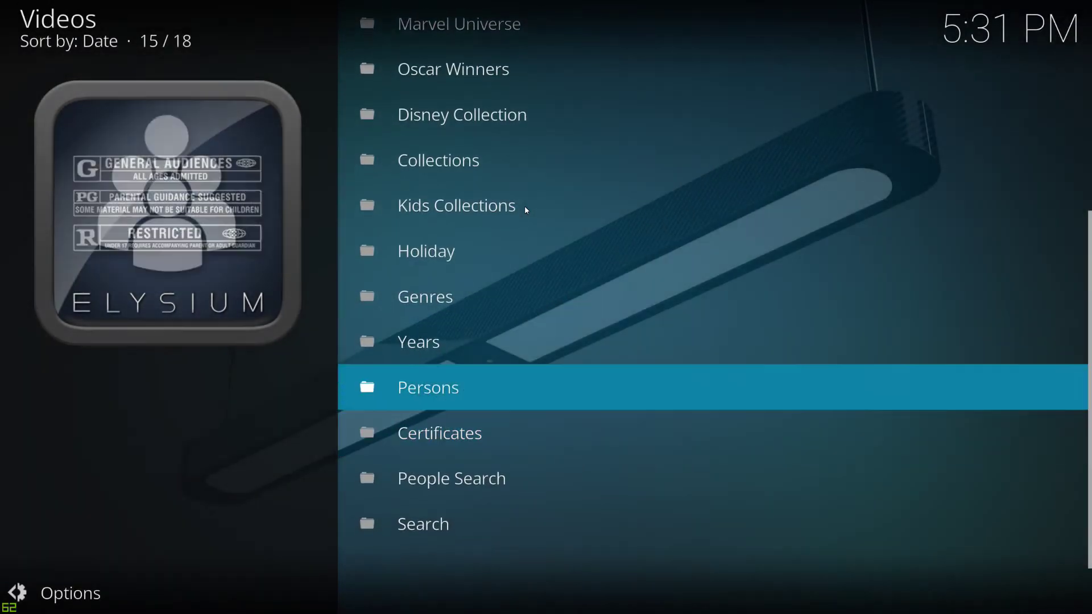
key(Up)
key(Up)
key(Up)
key(Up)
key(Up)
key(Up)
key(Up)
key(Up)
key(Up)
key(Up)
key(Up)
key(Up)
key(Up)
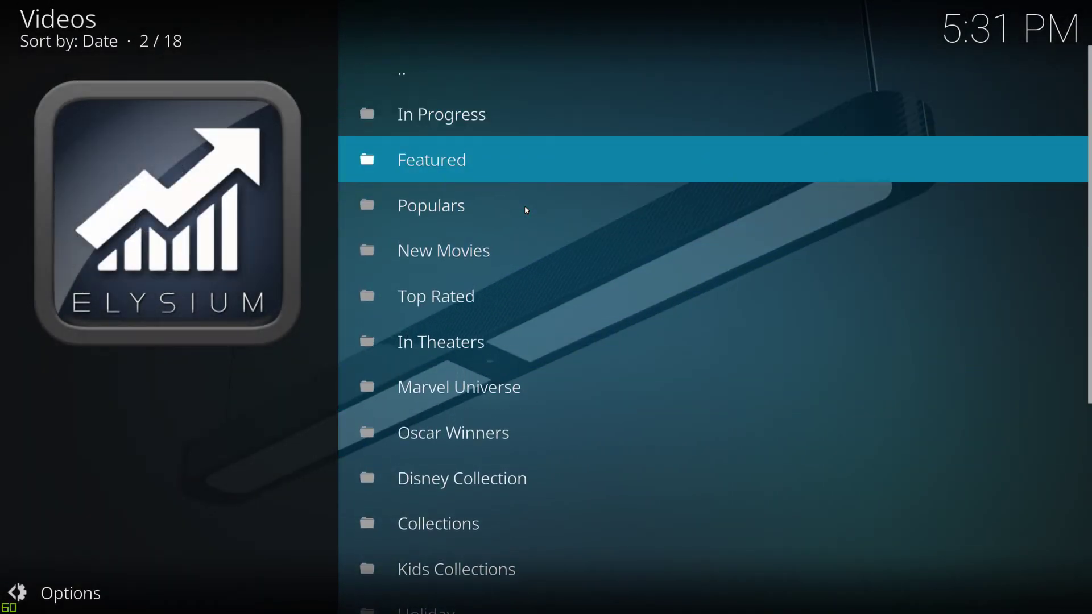
key(Return)
- Try the Populars and New Movies lists, which load no titles, then switch windows
key(Down)
click(525, 210)
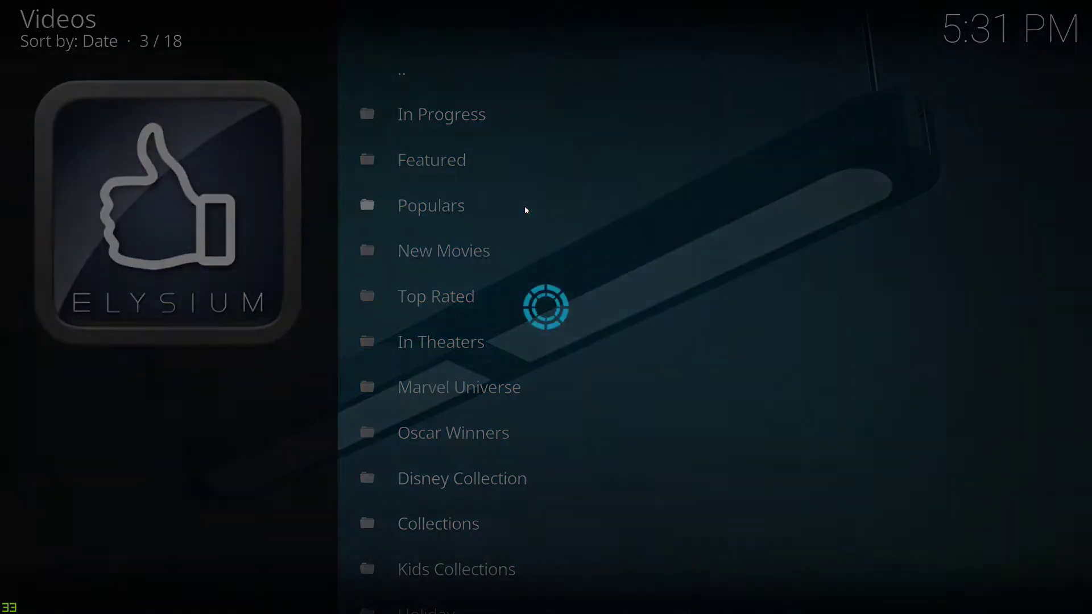
key(Down)
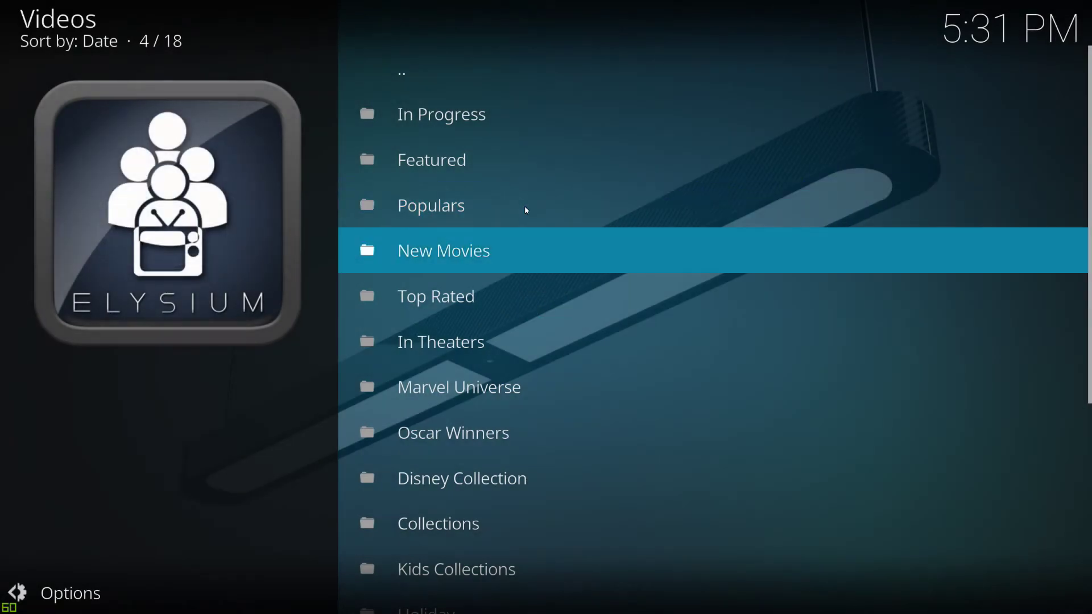
key(Return)
key(Up)
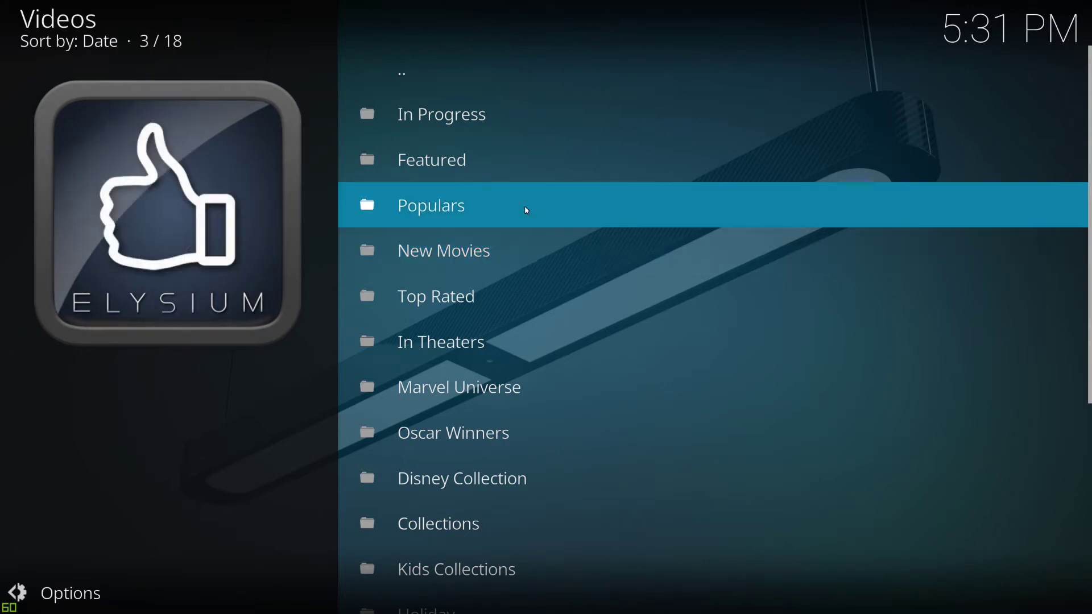
key(Down)
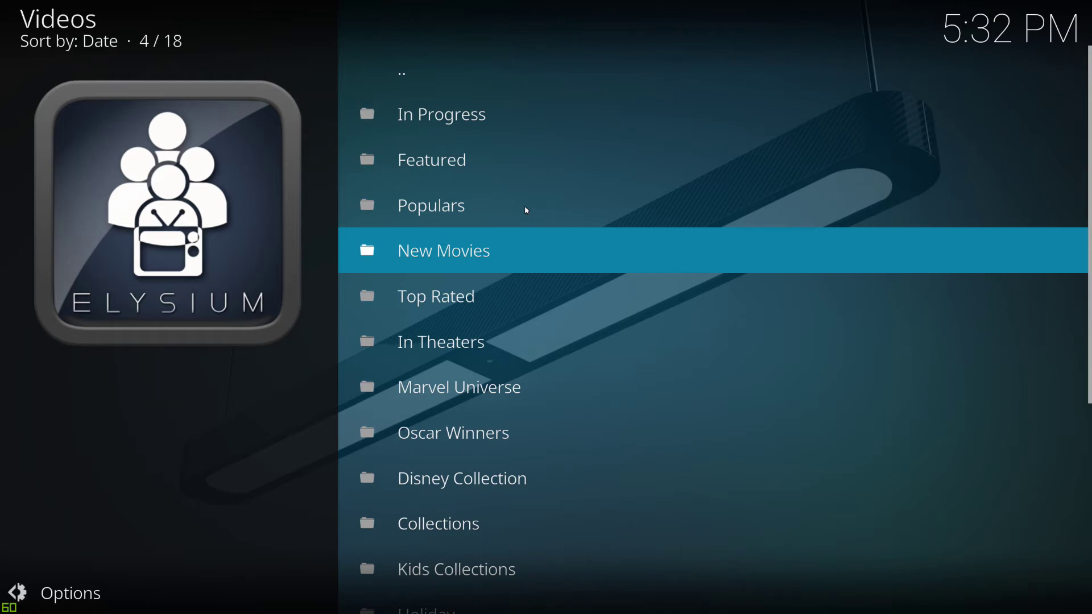
key(alt+Tab)
key(alt+Tab)
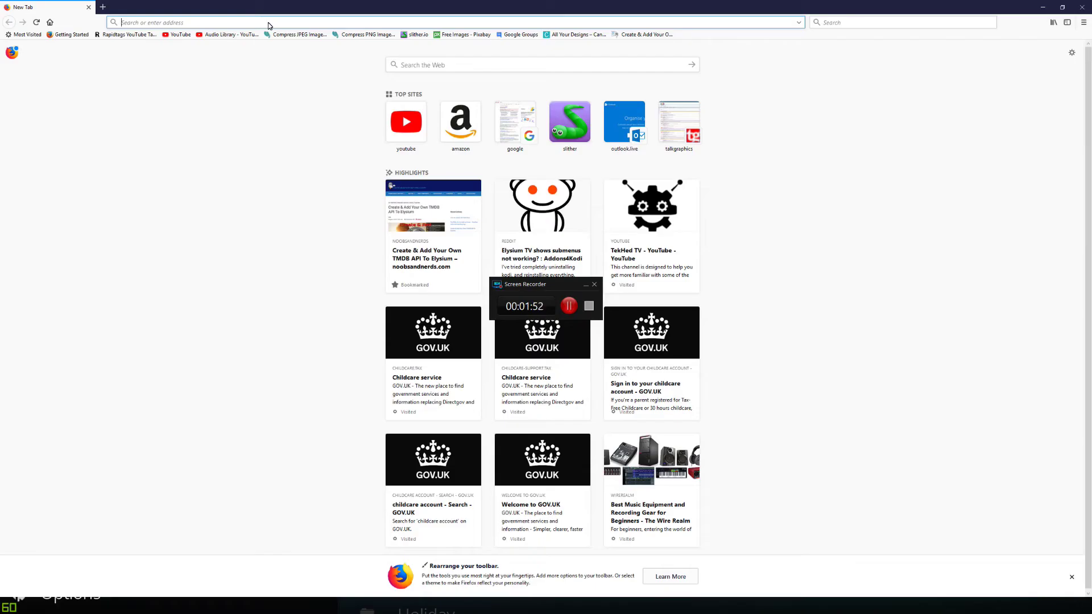
- Load themoviedb.org in Firefox
text(the)
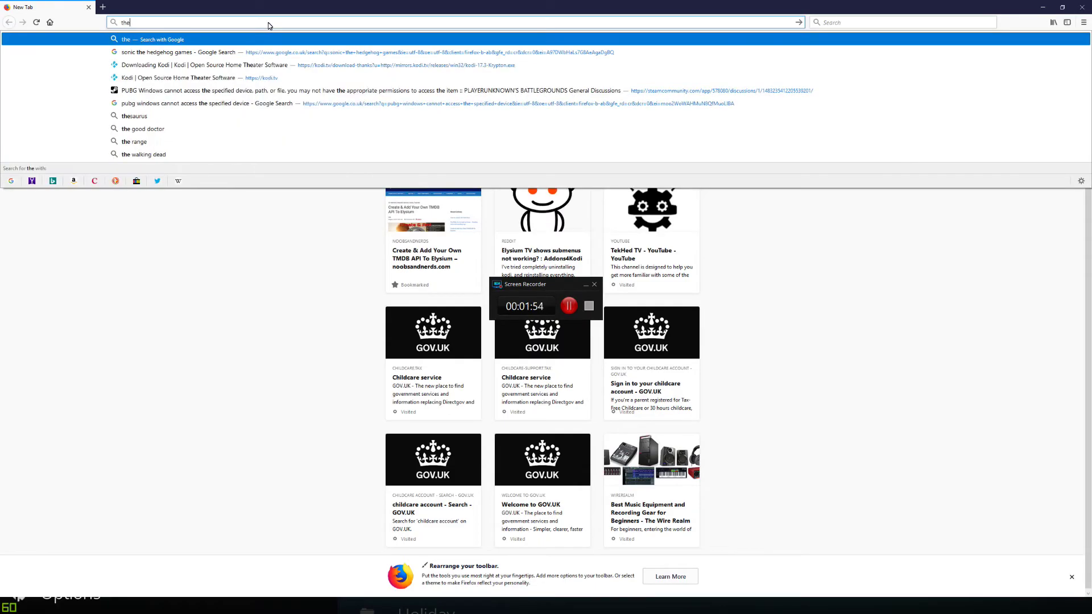
text(moviedb)
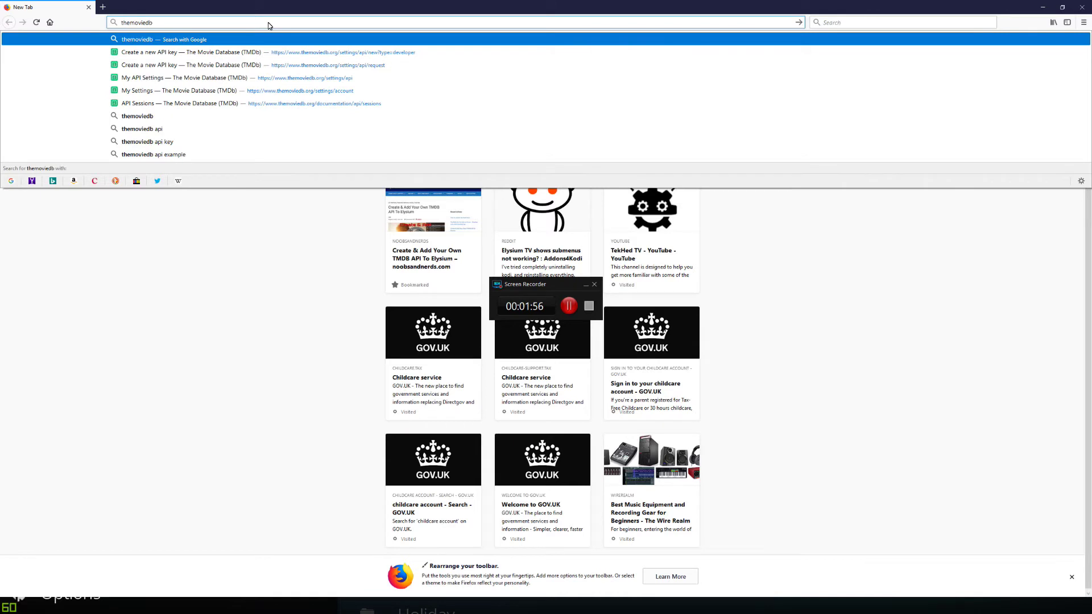
text(.org)
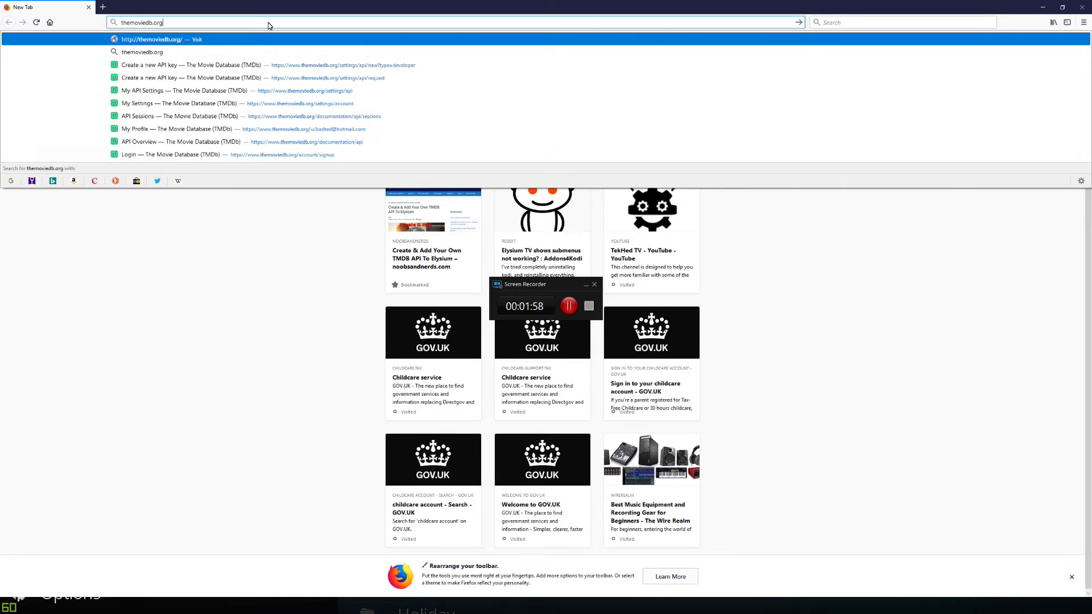
key(Return)
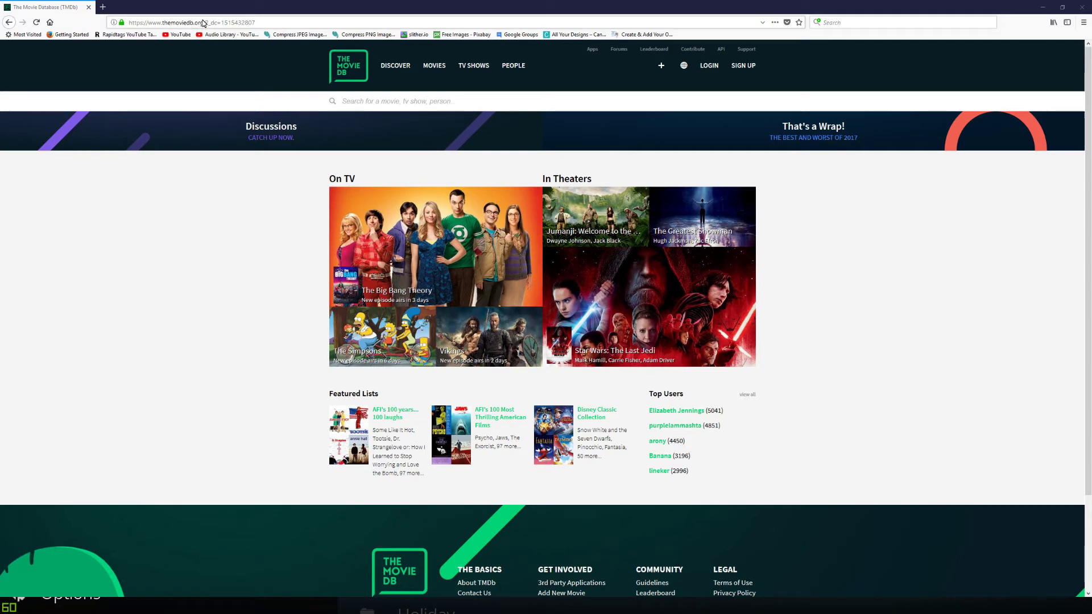
mouse_move(519, 80)
- Register a new TMDb account via the sign-up form, then start a new tab
click(739, 67)
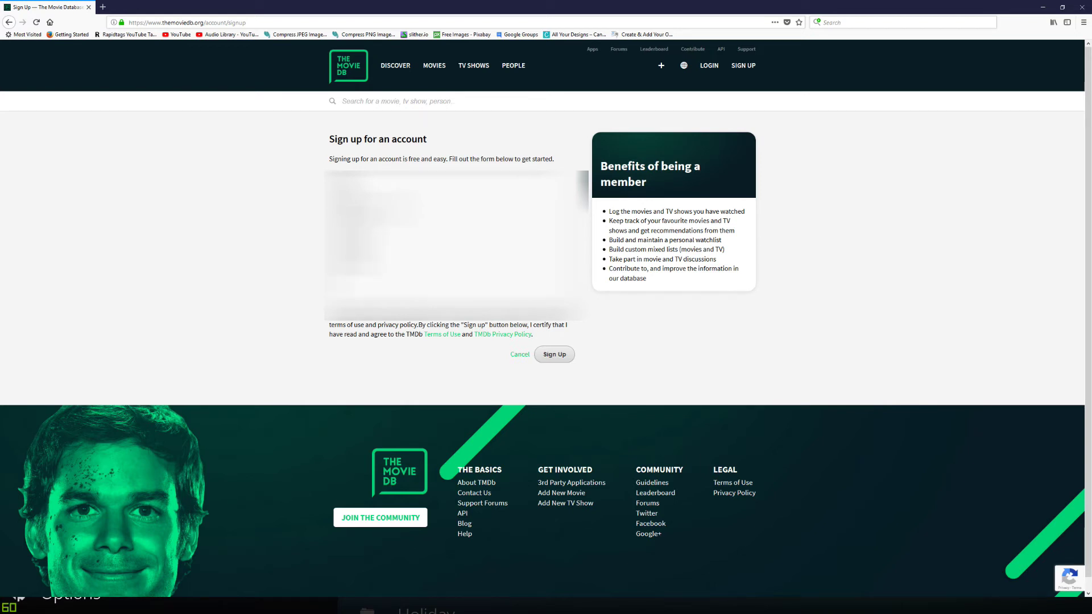
click(561, 355)
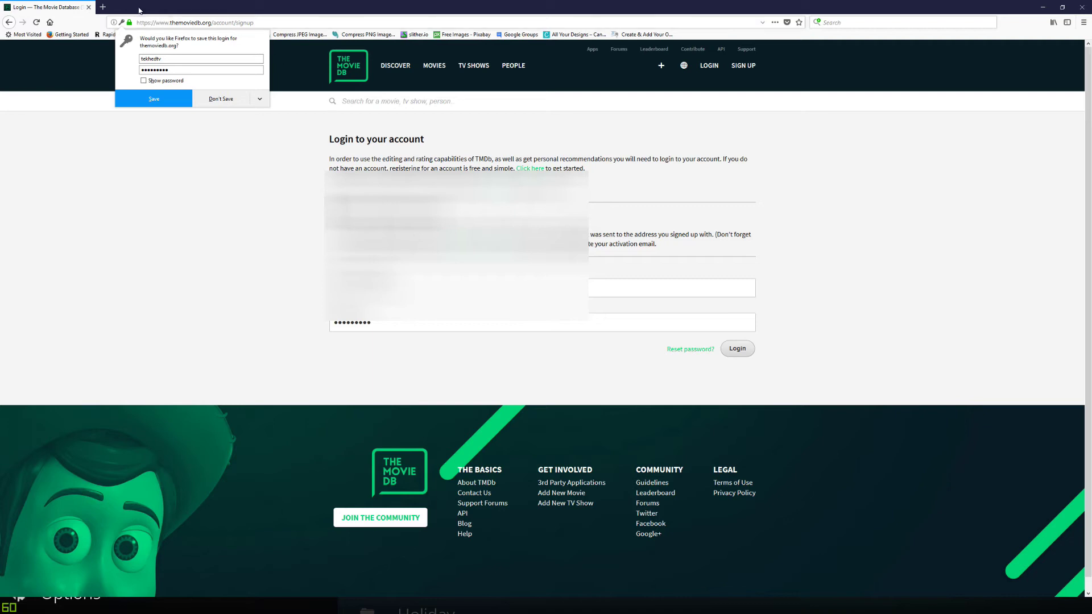
click(103, 7)
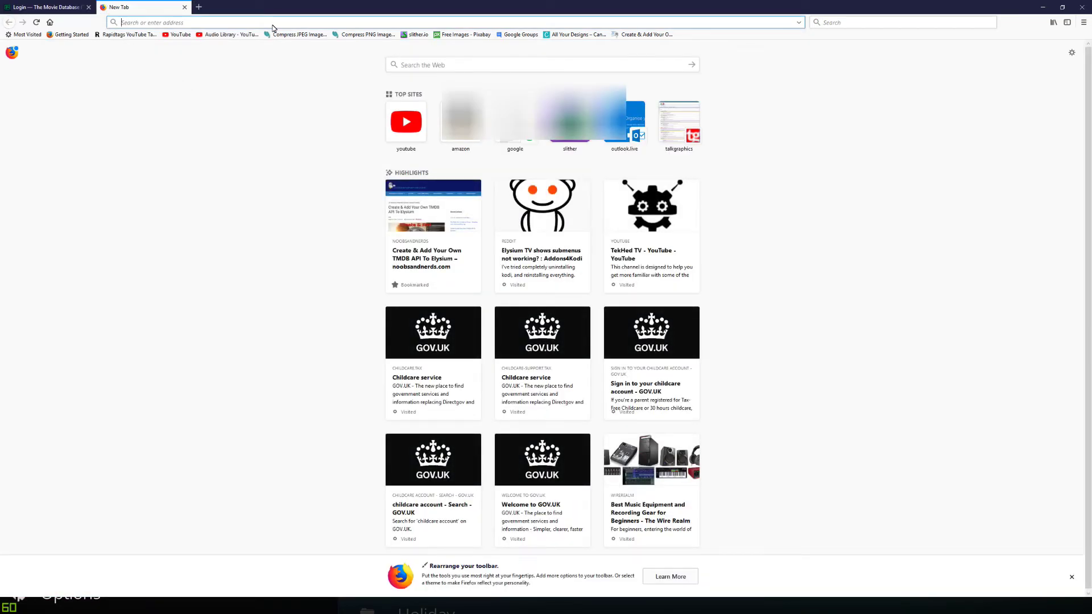
- Go to Gmail via 'googlemail' and follow the TMDb verification email's link
text(googlemail)
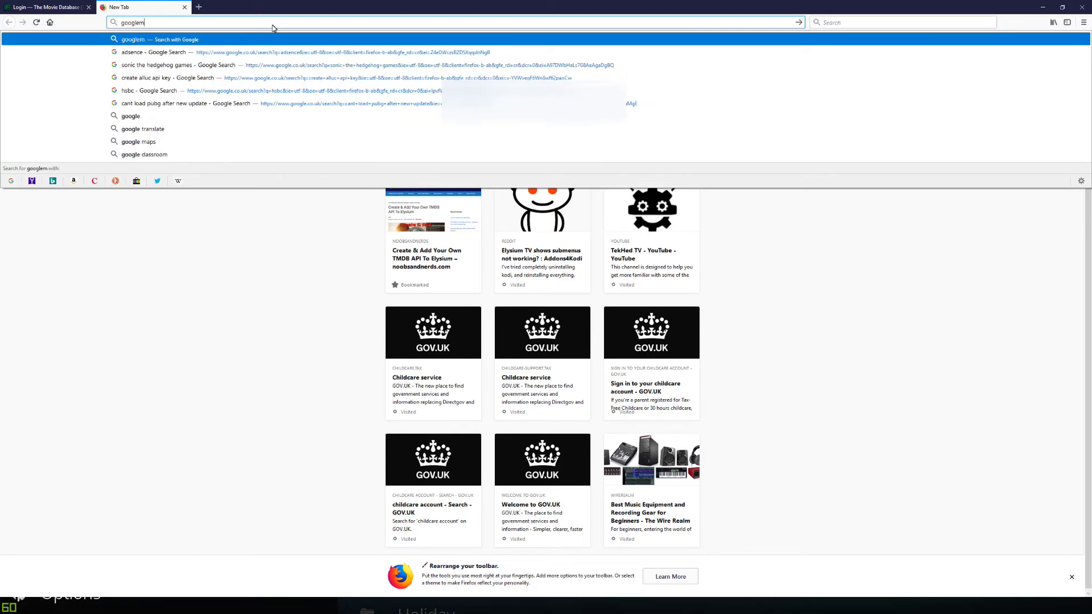
key(Return)
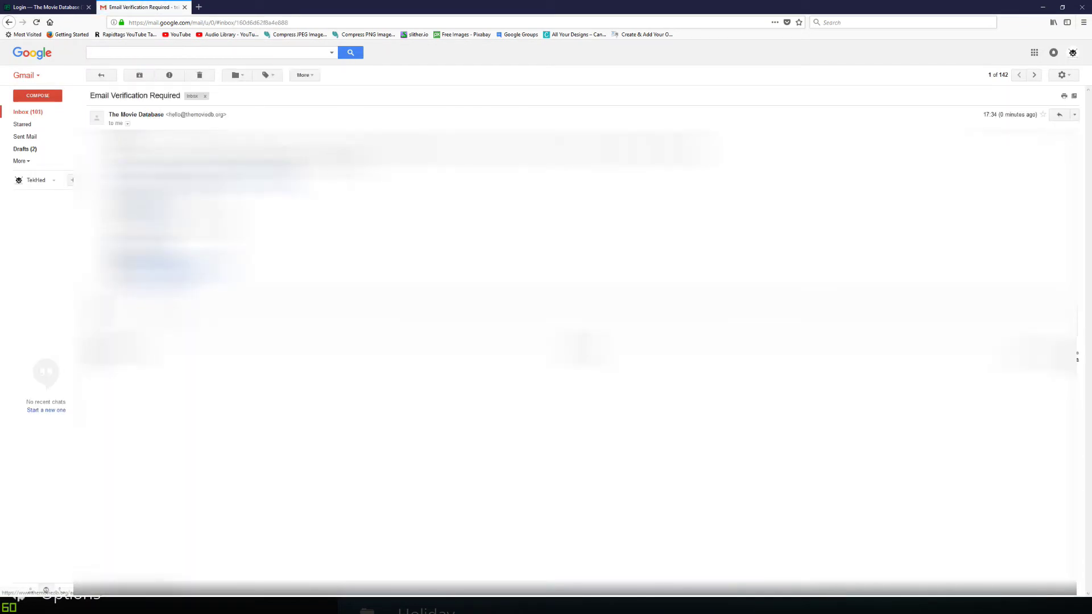
click(188, 250)
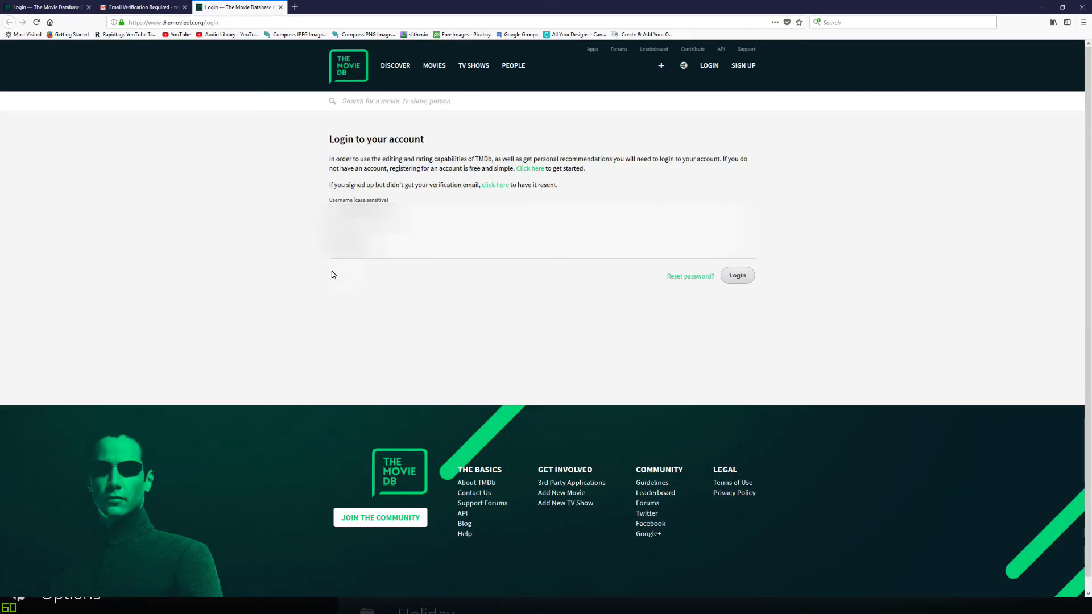
- Log in to TMDb with the corrected username, declining Firefox's offer to save the login
drag(407, 218, 191, 203)
key(BackSpace)
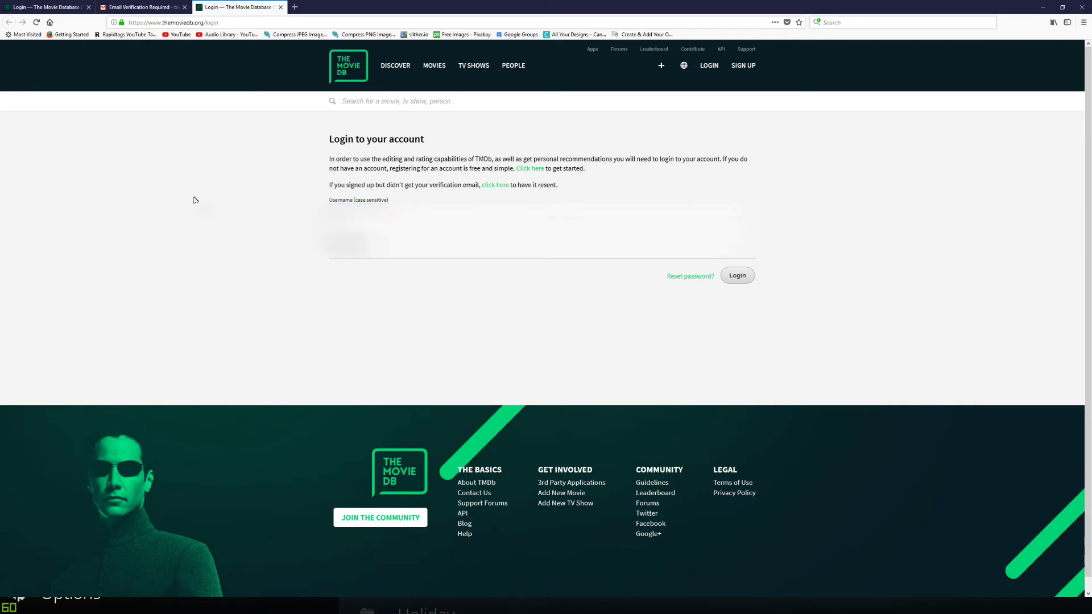
key(Return)
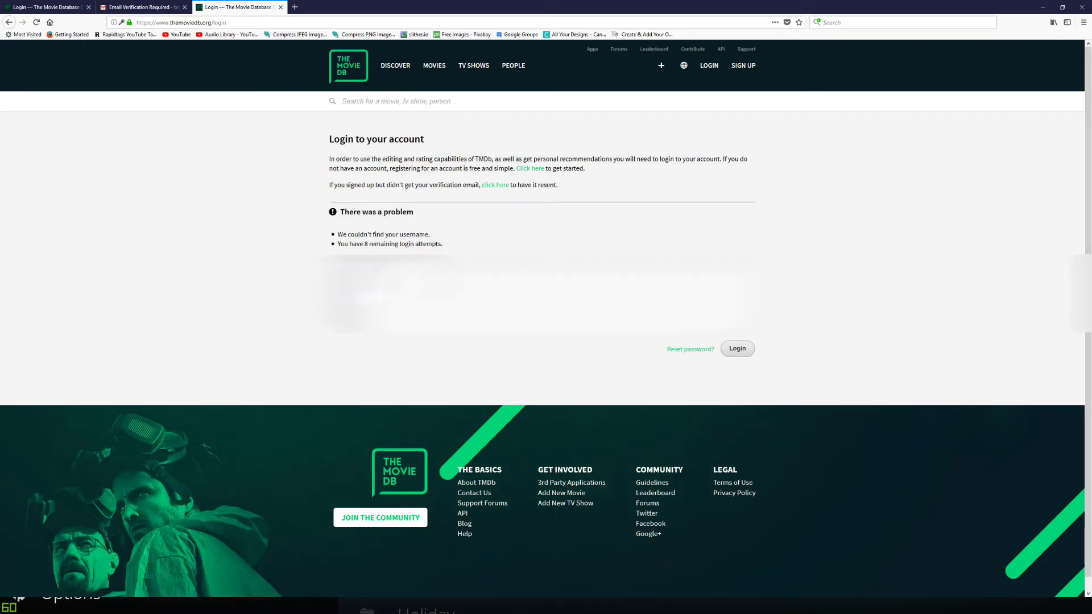
click(737, 348)
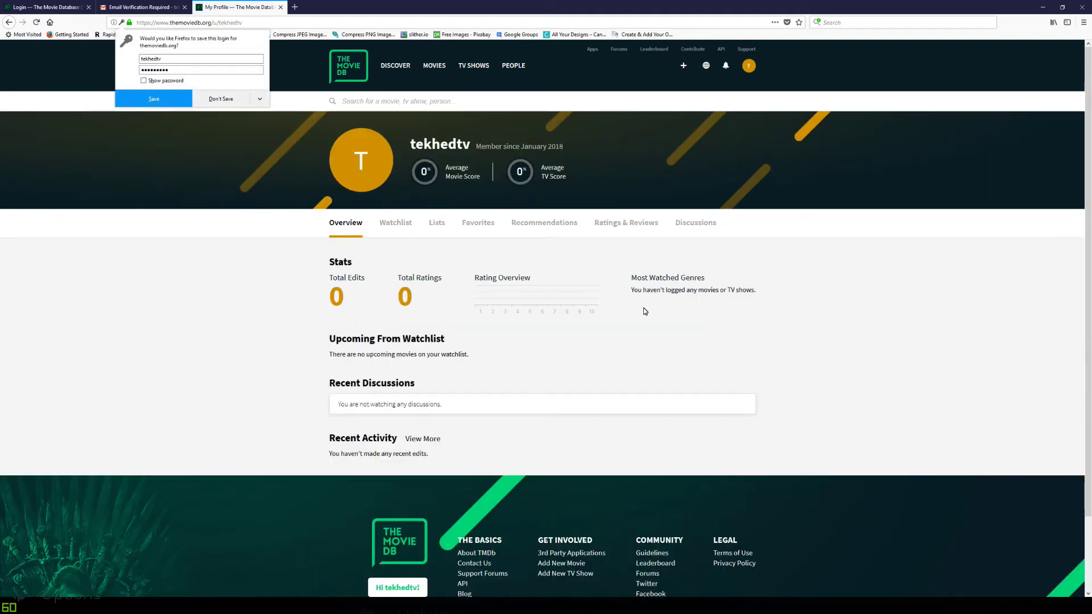
click(212, 101)
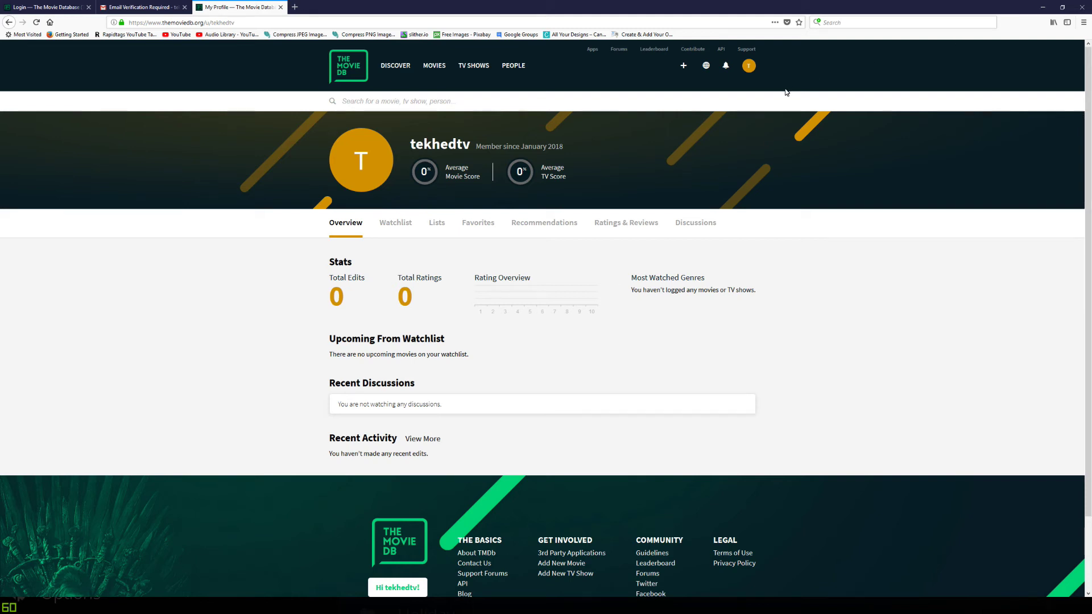
- Go to the API section of the TMDb account settings
click(749, 67)
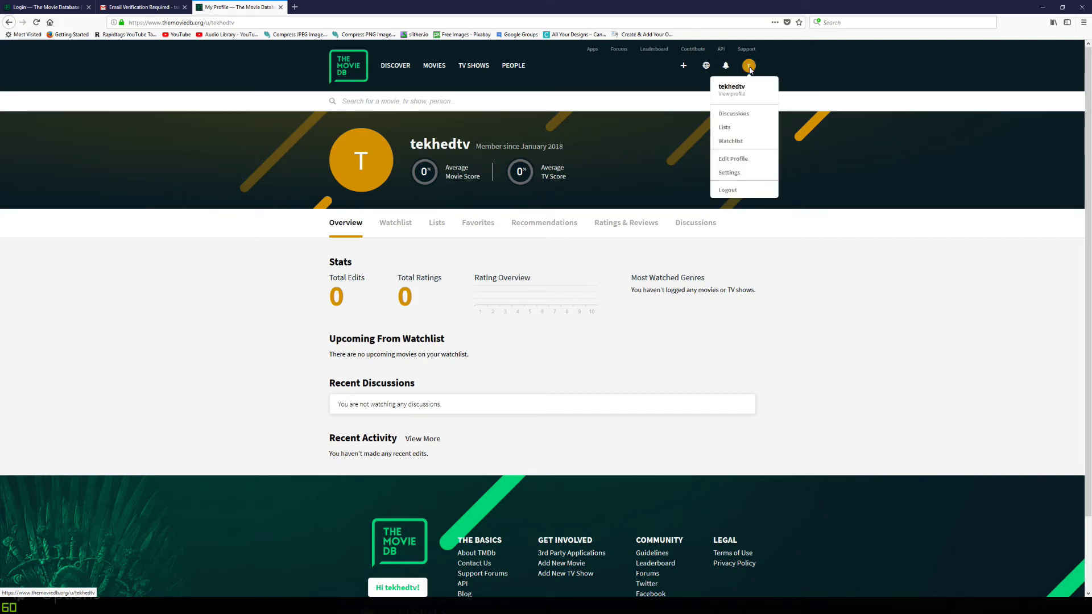
click(728, 172)
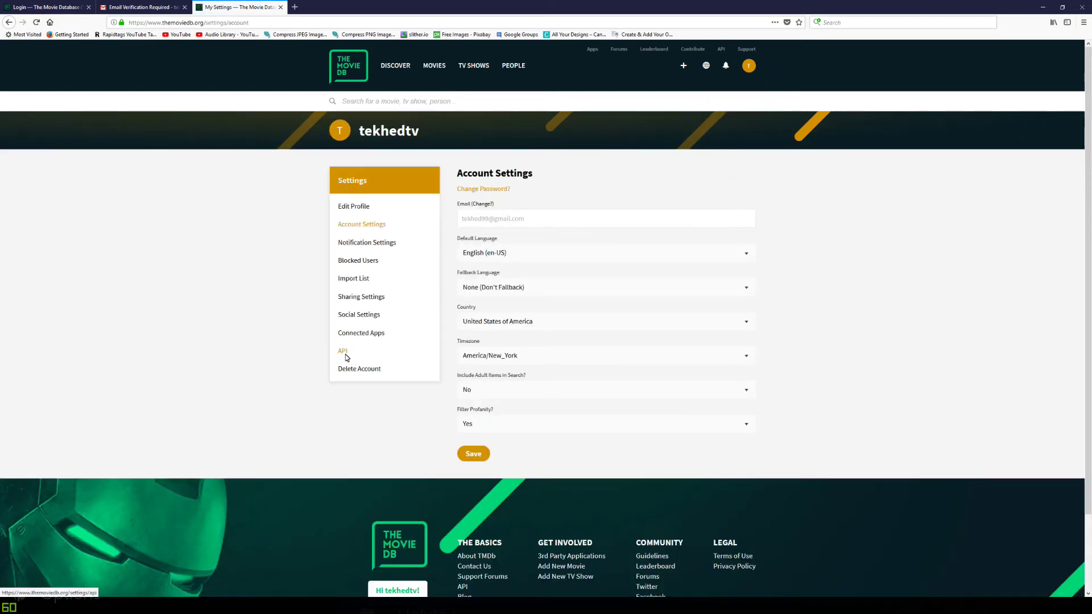
click(343, 352)
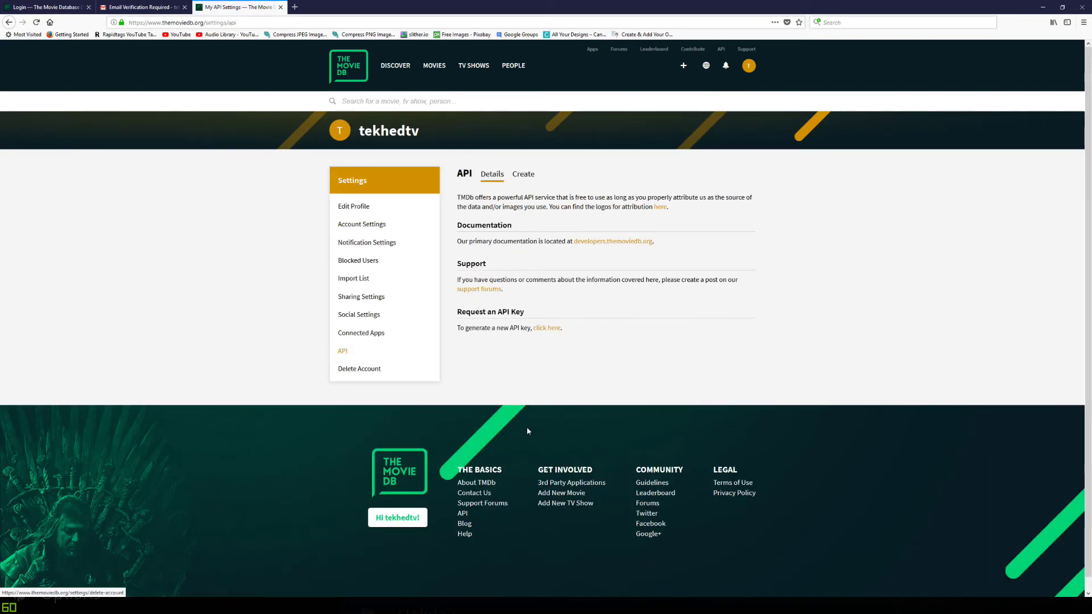
- Start a Developer API key request and scroll to the end of the terms of use
click(523, 174)
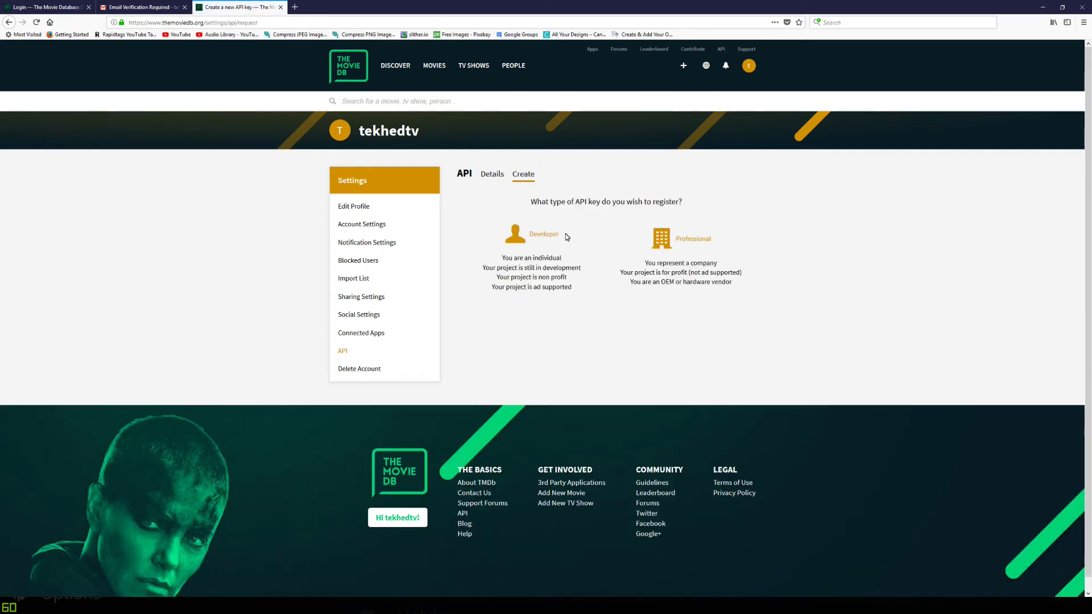
click(548, 236)
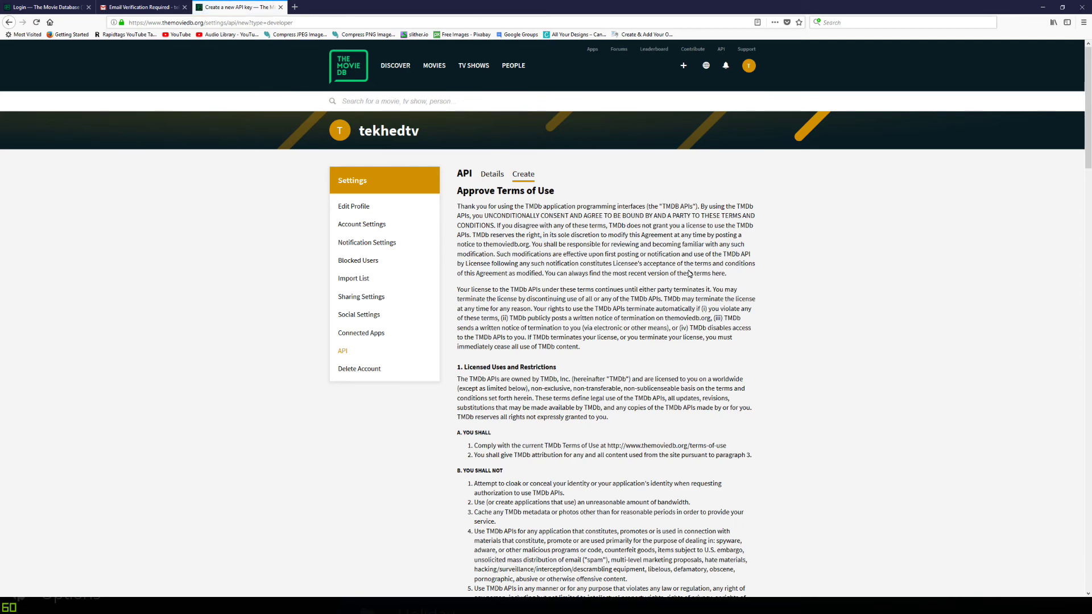
scroll(690, 274, down, 15)
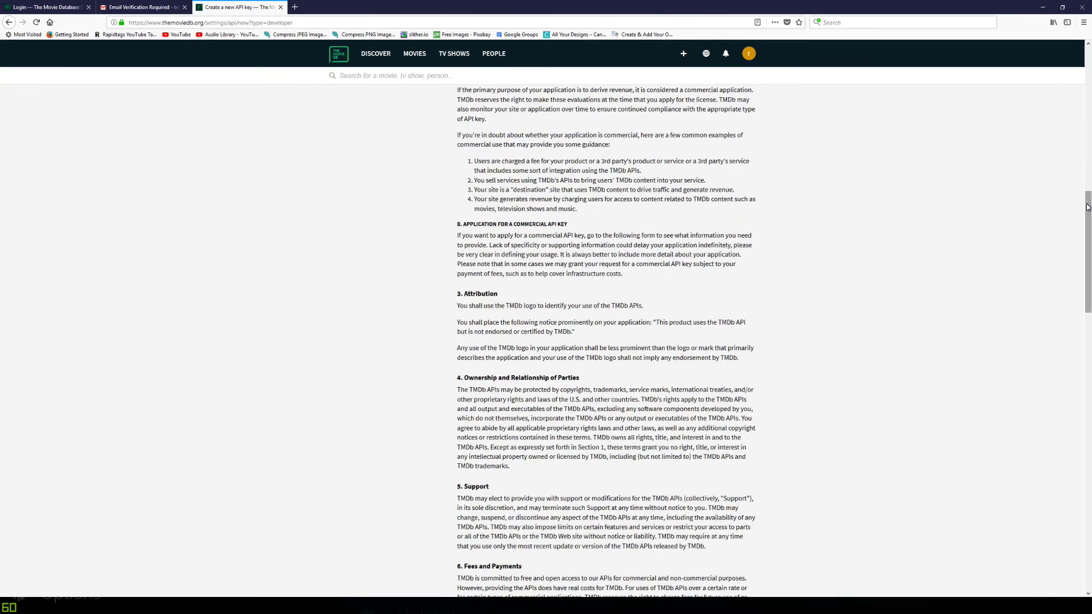
drag(1088, 208, 1087, 483)
- Accept the terms and enter application name 'elysium', URL 'hotmail.com' and summary 'key for elysium'
click(625, 369)
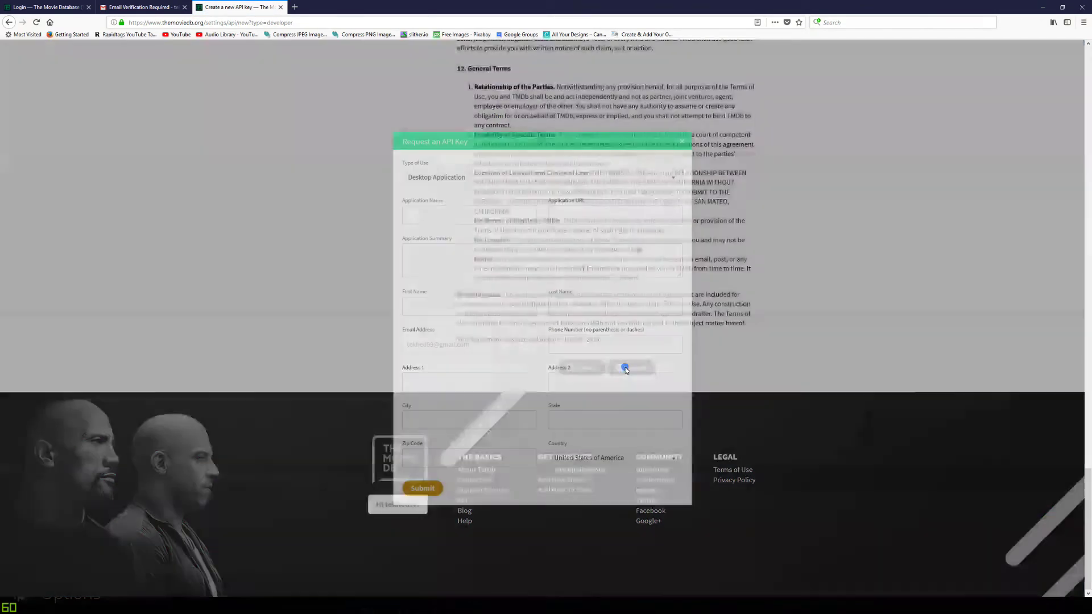
click(485, 211)
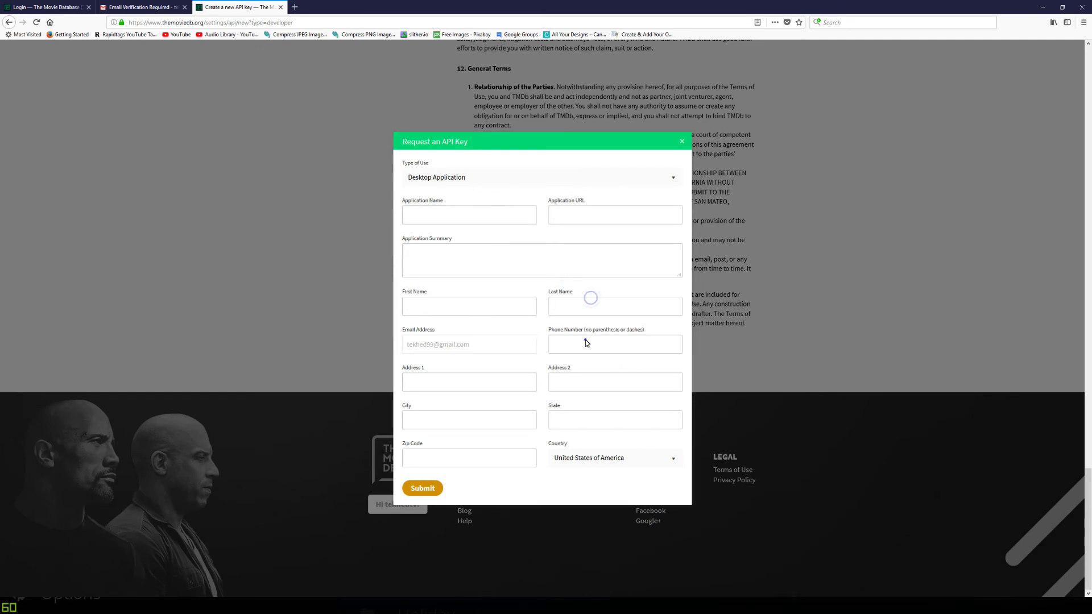
click(467, 419)
click(495, 217)
text(elysium)
key(Tab)
text(hotmail.com)
key(Tab)
text(key for elysium)
key(Tab)
- Fill in the contact name, phone number and first address line
text(tekehd	tv)
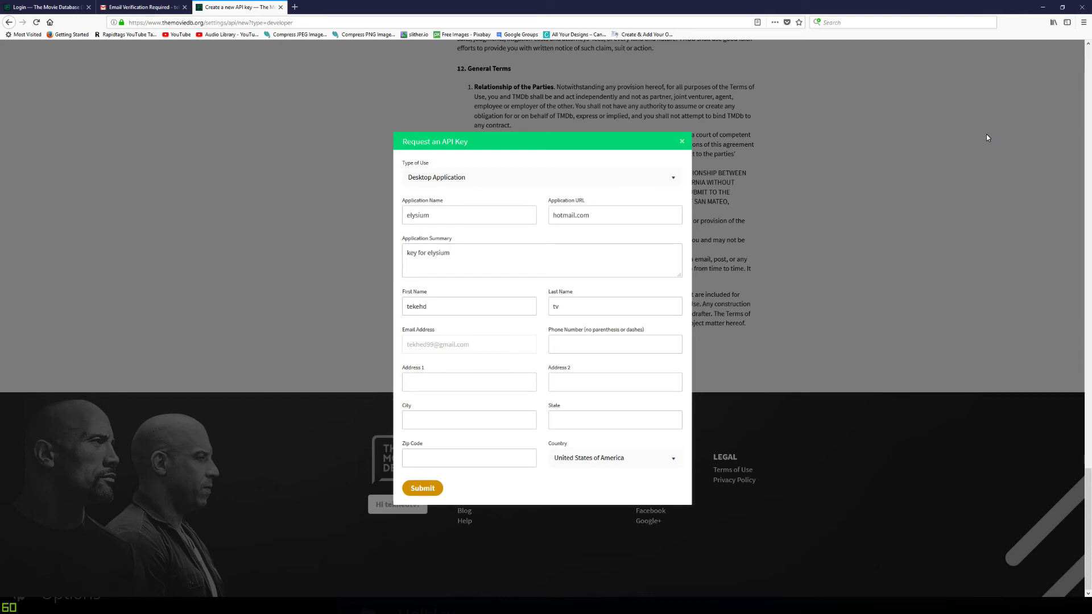
key(Tab)
text(123456789)
key(Tab)
text(44 made up street)
key(Return)
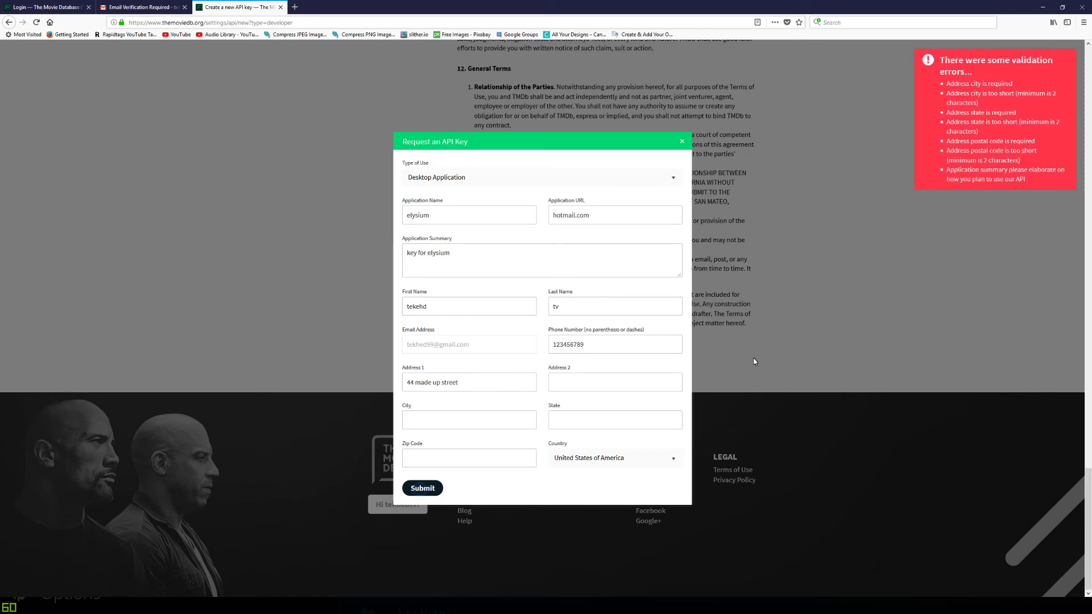
- Fill in the city, zip code and state, with Country set to United Kingdom
click(458, 409)
text(manchester)
key(Tab)
key(Tab)
key(Tab)
key(Up)
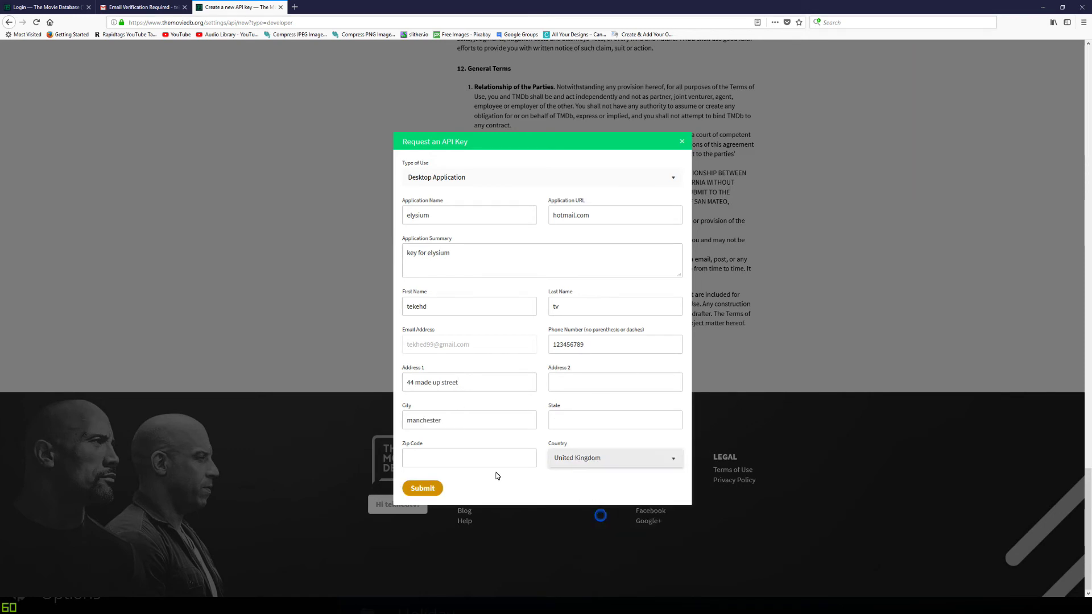
click(497, 461)
text(MA52NB)
key(Return)
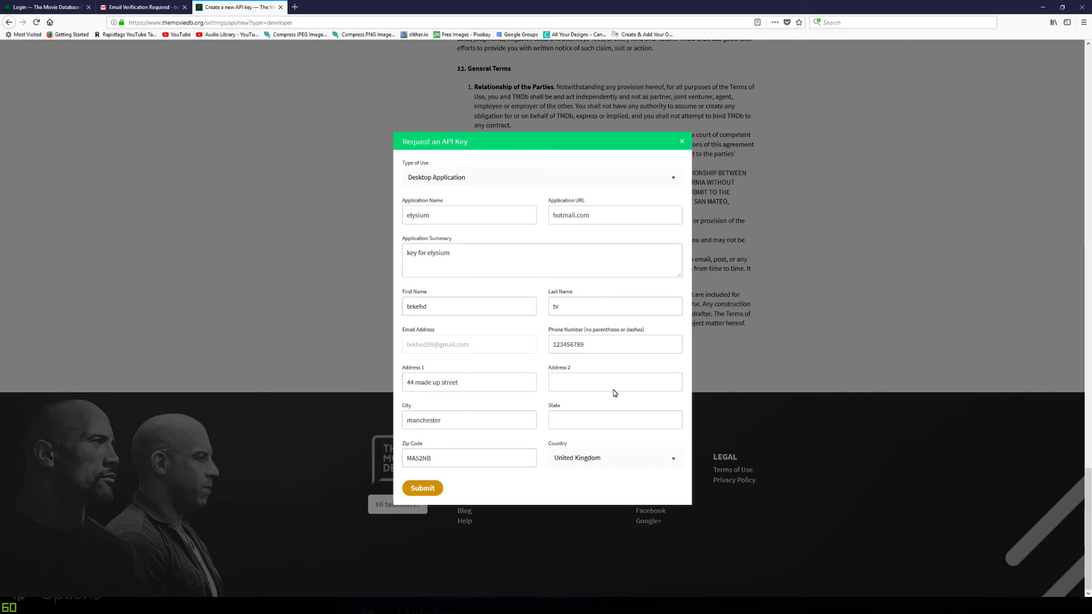
key(shift+Tab)
text(lancs)
key(Return)
- Append ', I want to use it for this' to the summary and submit the request
click(515, 245)
text(, I want to use it for this)
click(431, 488)
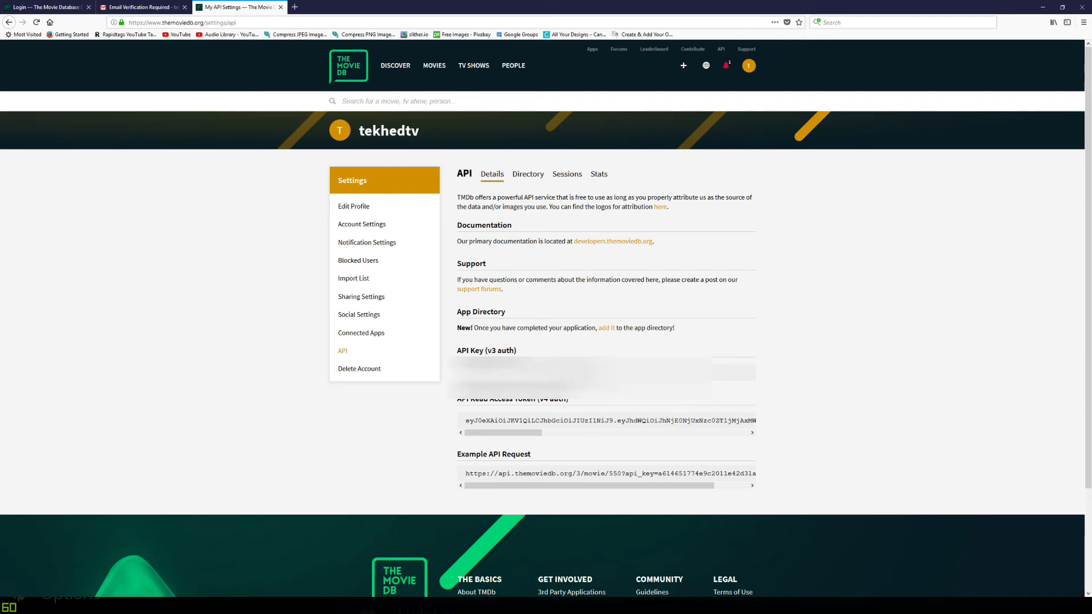
- Select the new API Key (v3 auth) value and return to Kodi
drag(601, 367, 460, 367)
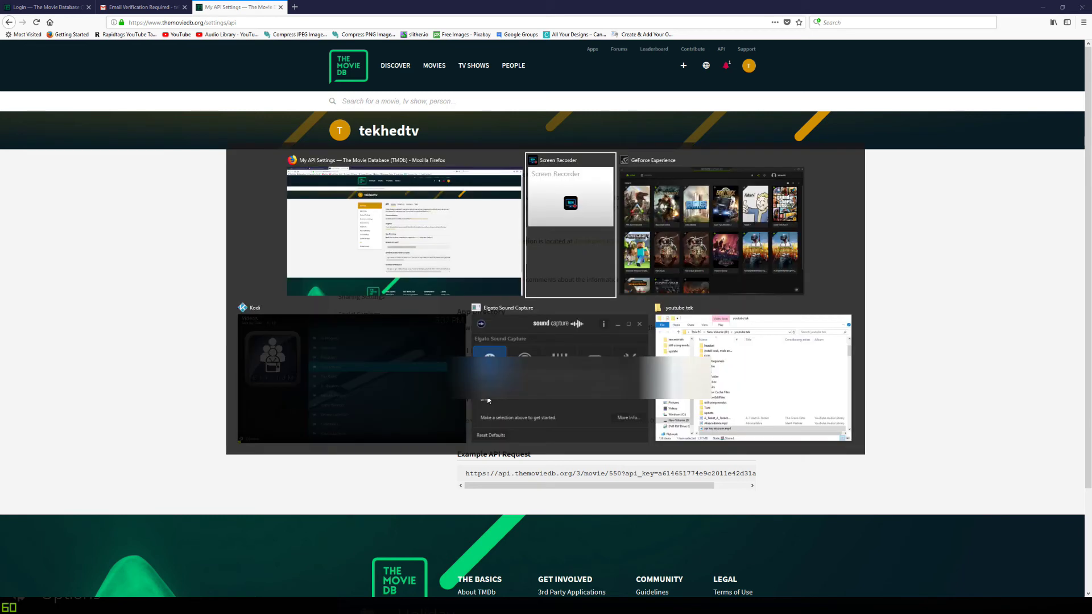
key(alt+Tab)
key(alt+Tab)
key(alt+Tab)
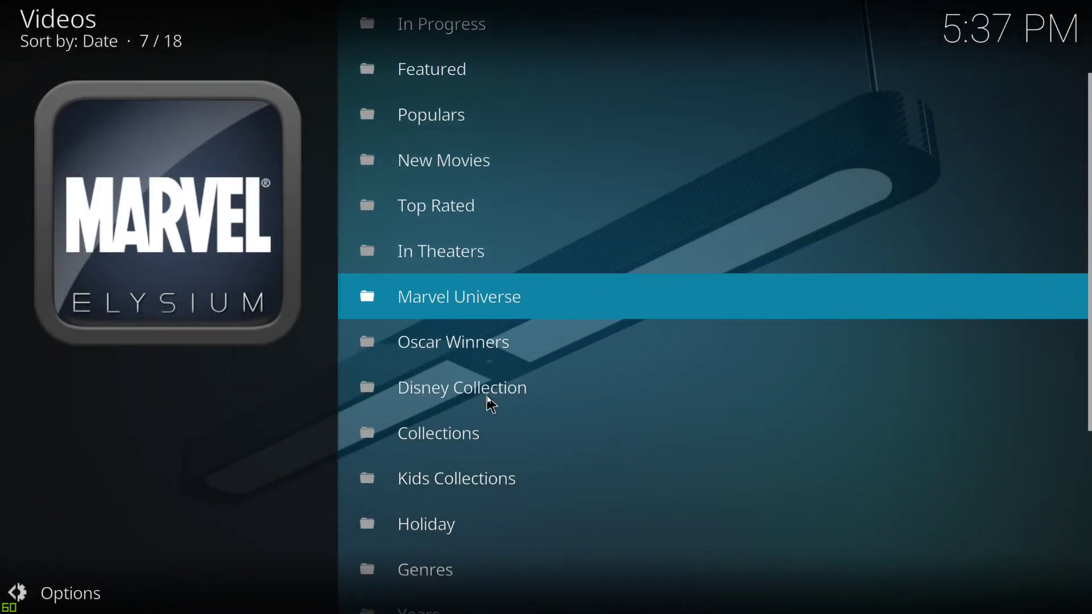
- Open Elysium's Tools from the main menu and highlight SETTINGS: Accounts
key(BackSpace)
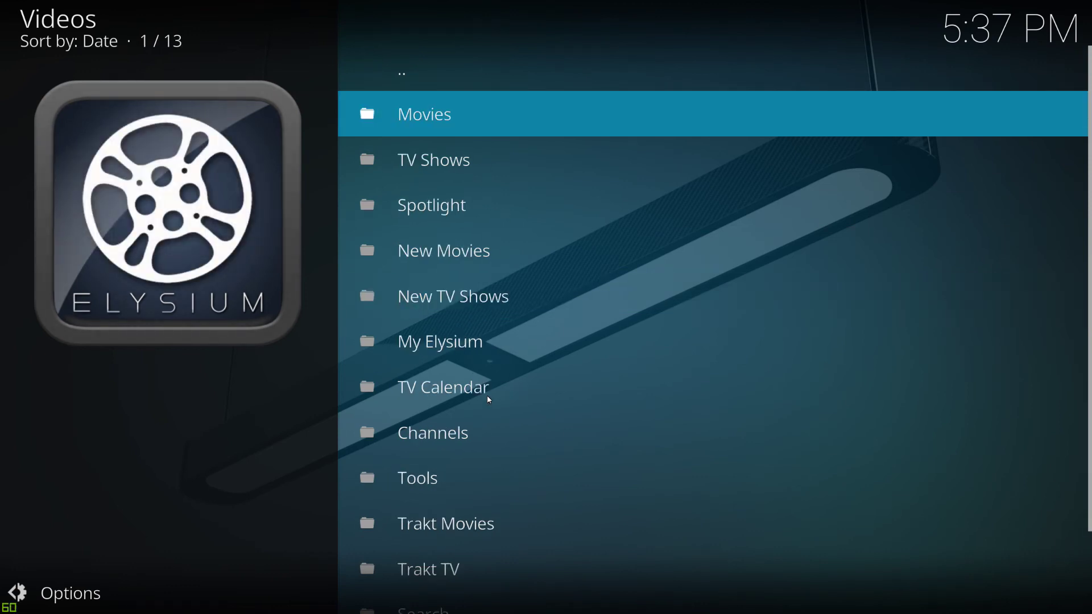
key(Down)
key(Down)
key(Down)
key(Down)
key(Down)
key(Down)
key(Down)
key(Down)
key(Down)
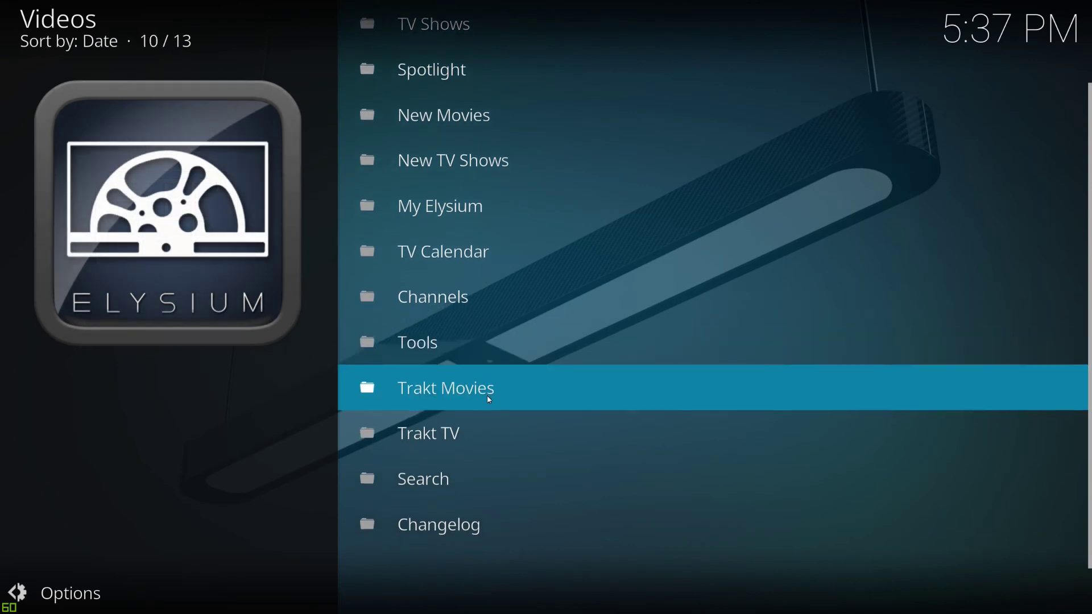
key(Up)
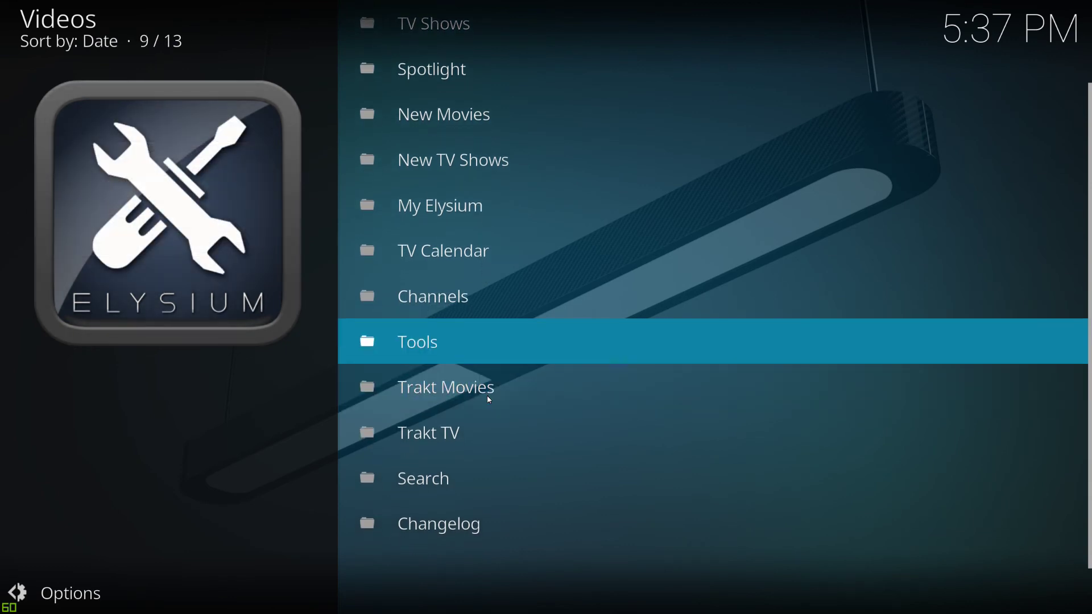
key(Return)
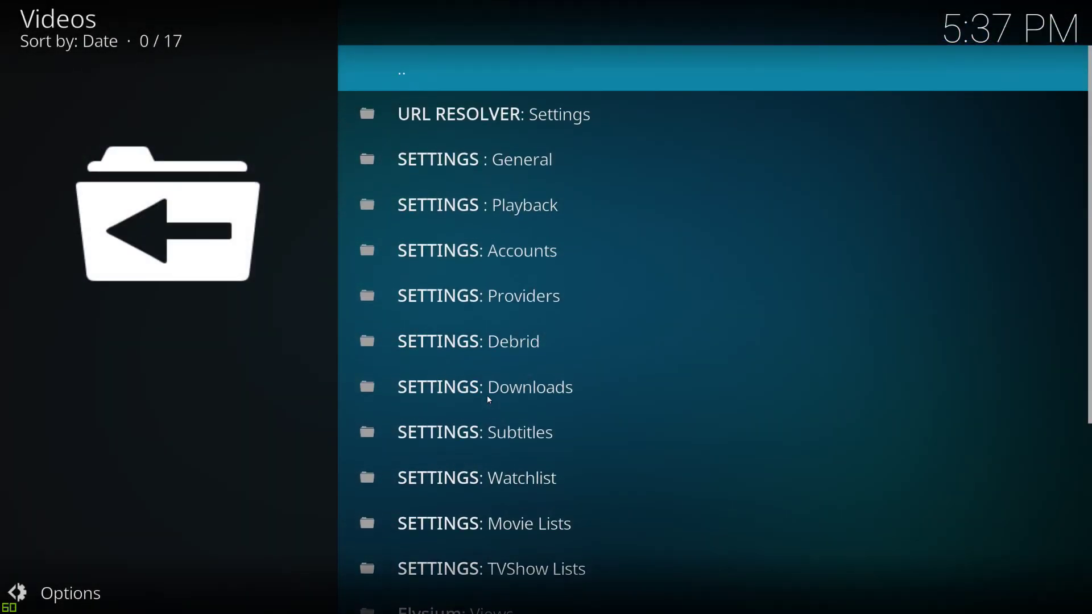
key(Down)
key(Down)
key(Down)
key(Down)
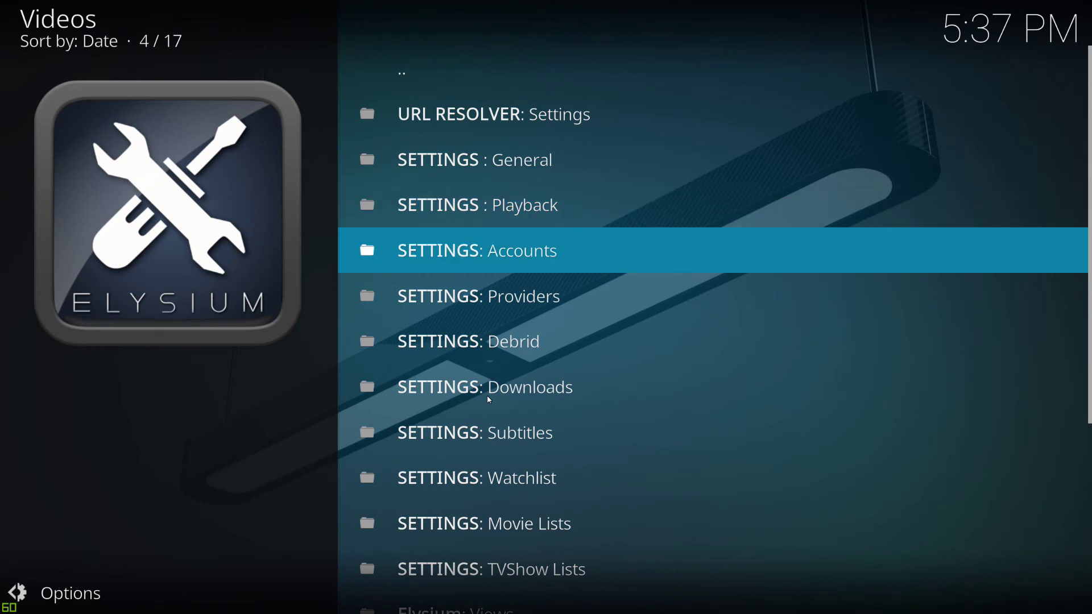
- Paste the TMDb API key into the Accounts api key field and save Elysium's settings
key(Return)
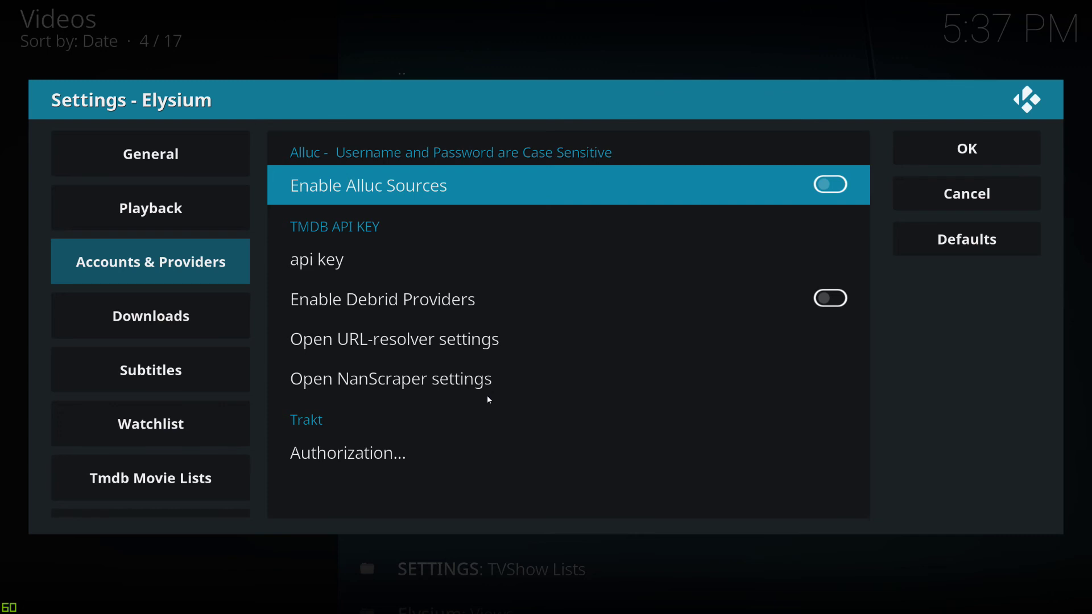
key(Down)
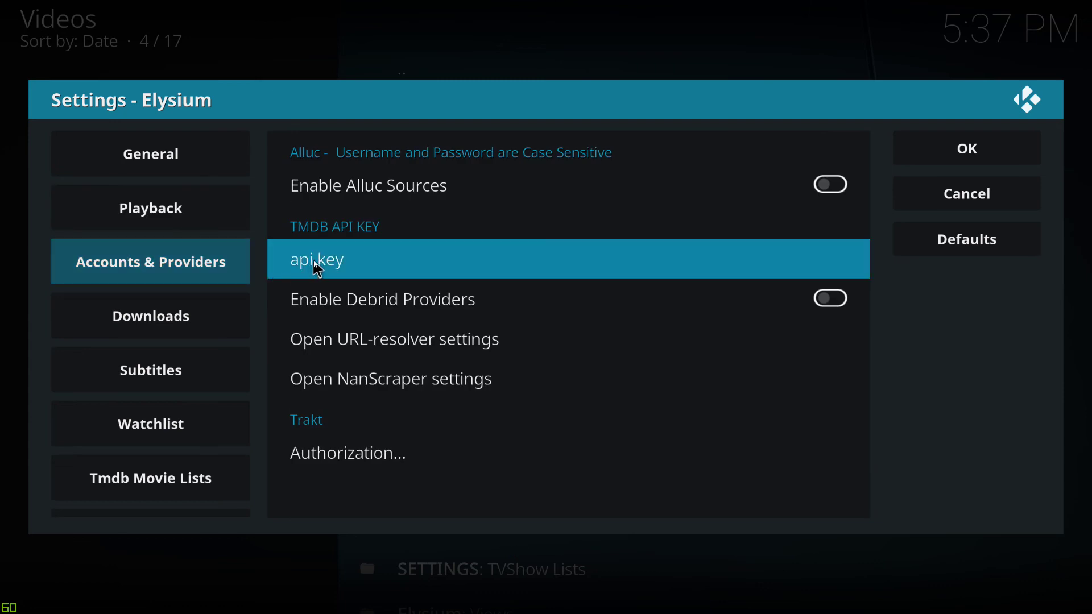
click(312, 266)
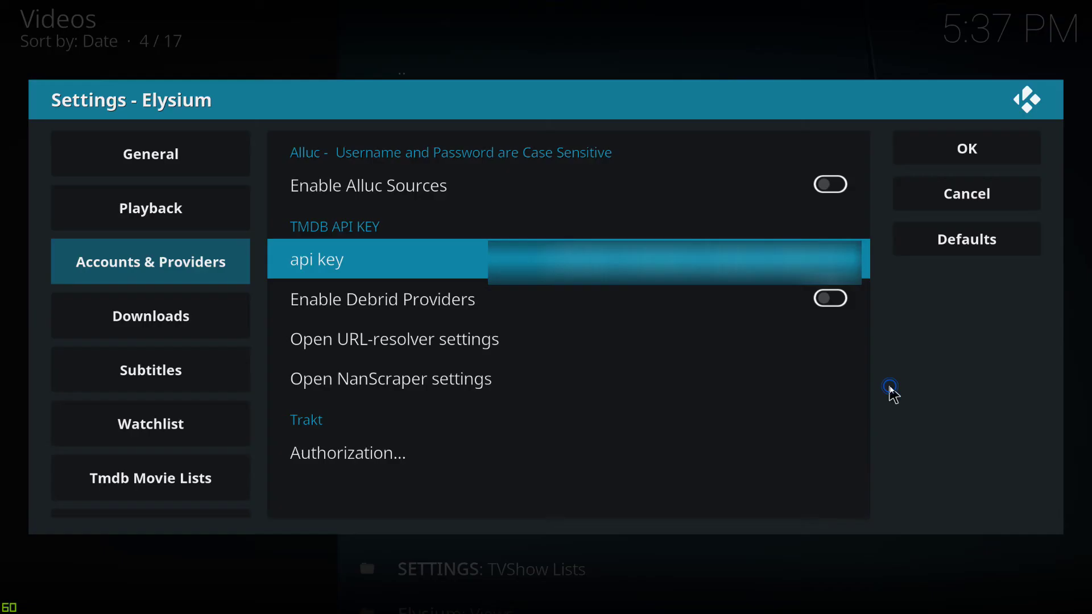
click(891, 387)
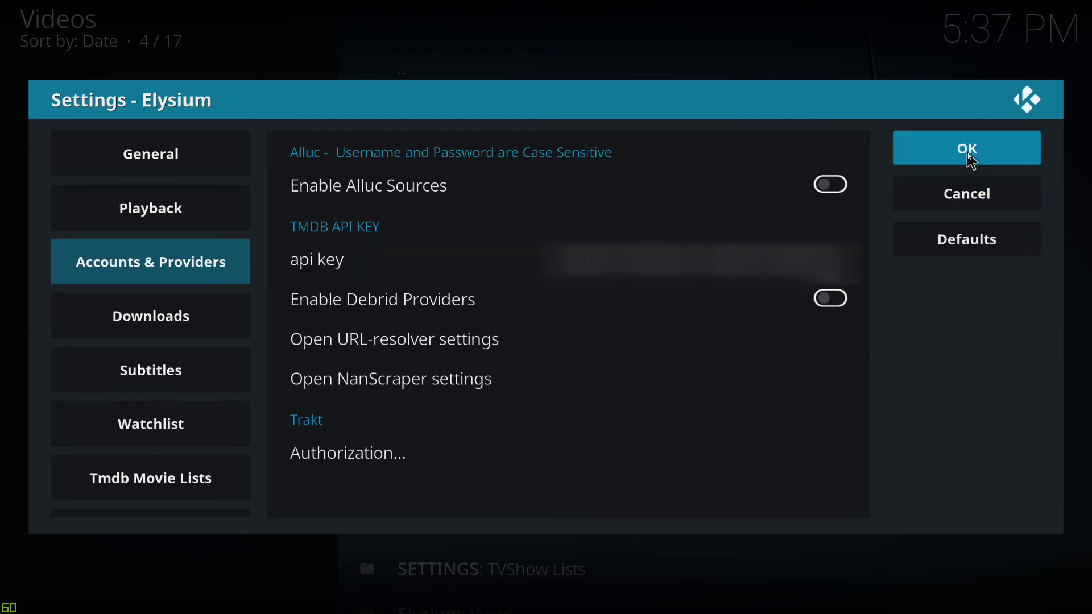
click(970, 160)
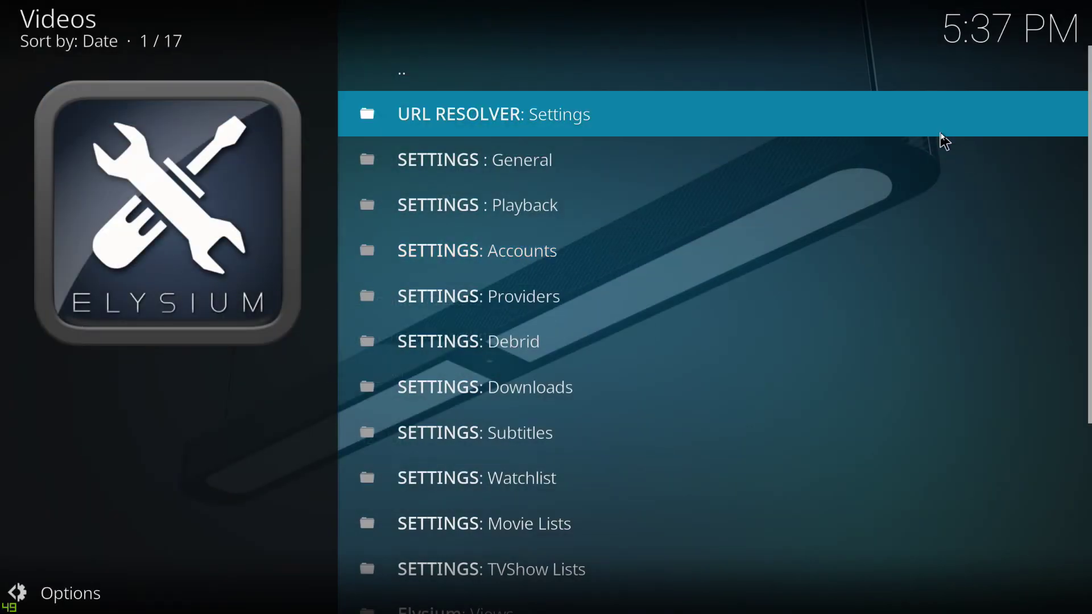
- Open Movies > Populars in Elysium and browse the 41 titles down to Justice League
key(BackSpace)
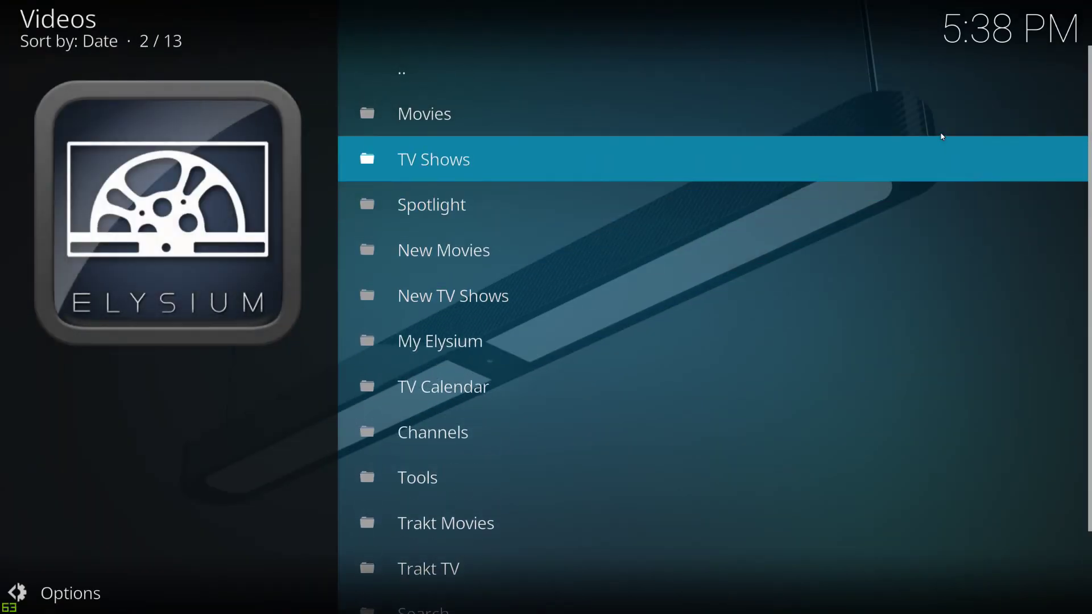
key(Up)
key(Return)
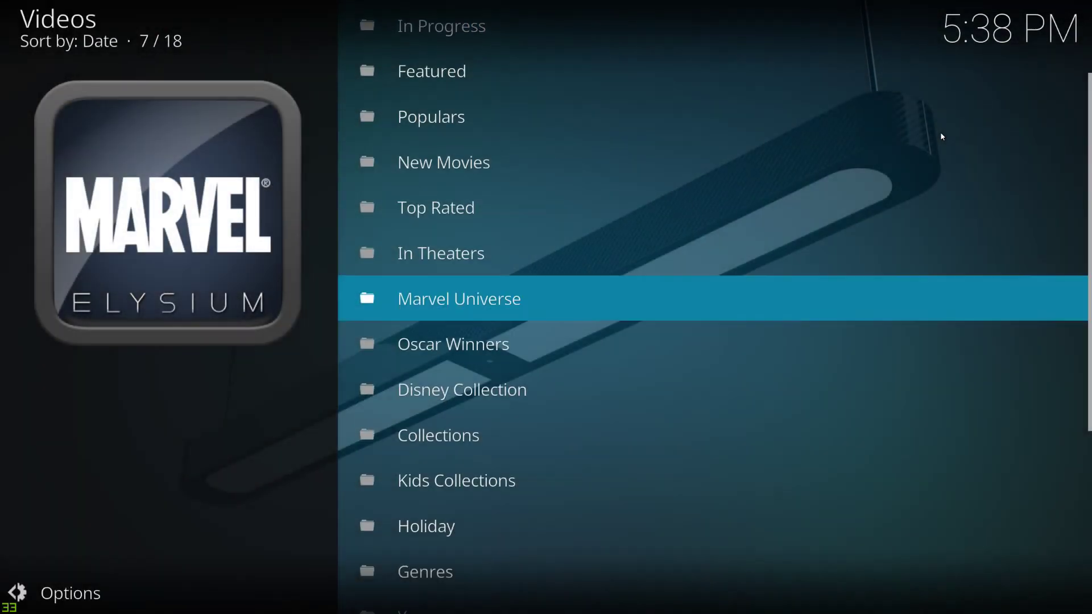
key(Up)
key(Up)
key(Up)
key(Up)
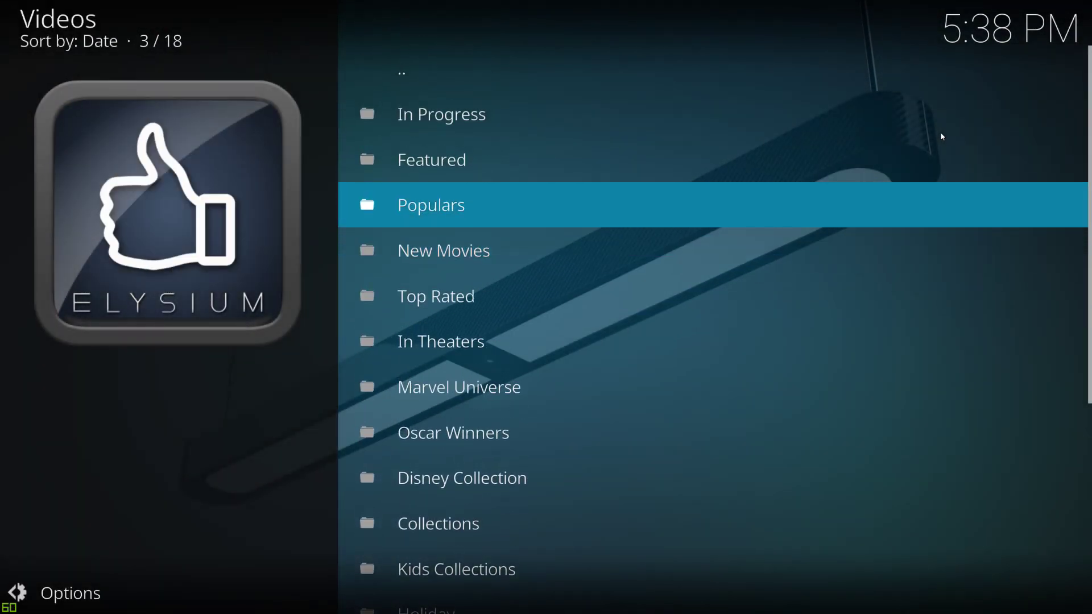
key(Return)
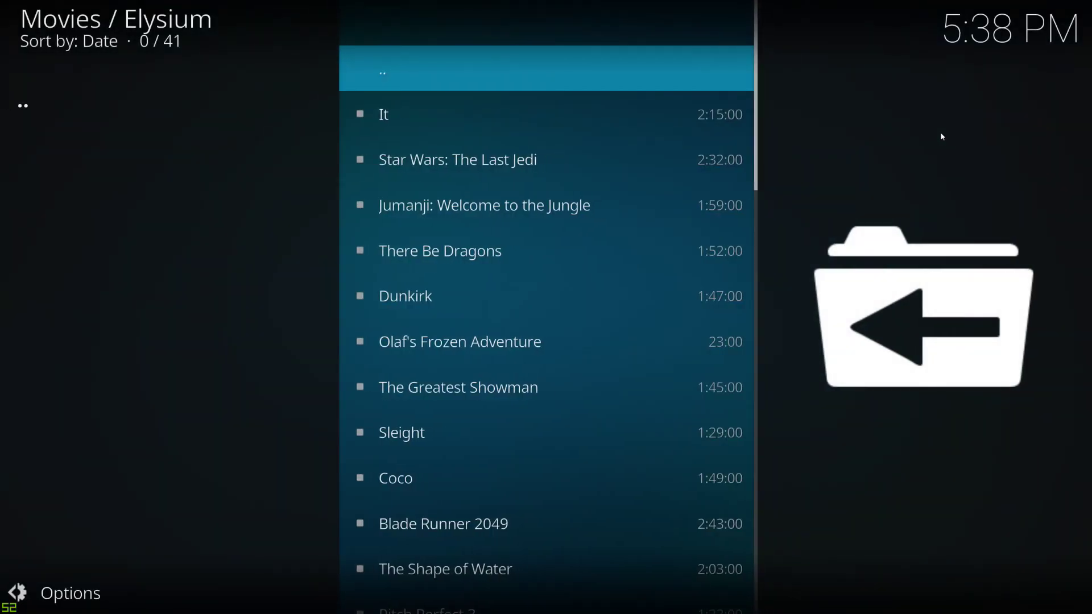
key(Down)
key(Down)
key(Down)
key(Down)
key(Down)
key(Down)
key(Down)
key(Down)
key(Down)
key(Down)
key(Down)
key(Down)
key(Down)
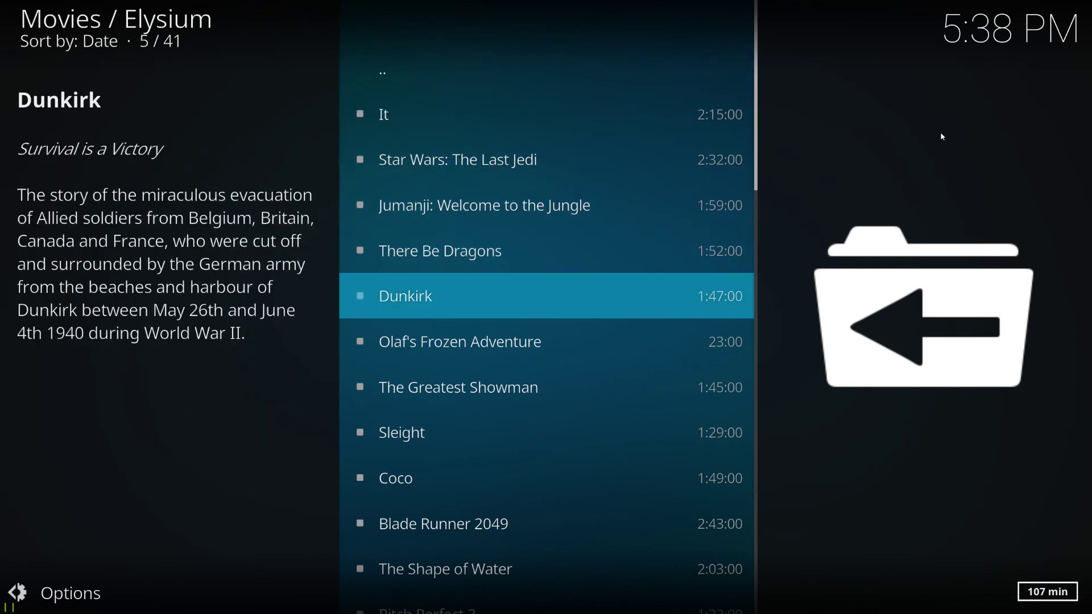
key(Down)
key(Down)
key(Down)
key(Down)
key(Down)
key(Down)
key(Down)
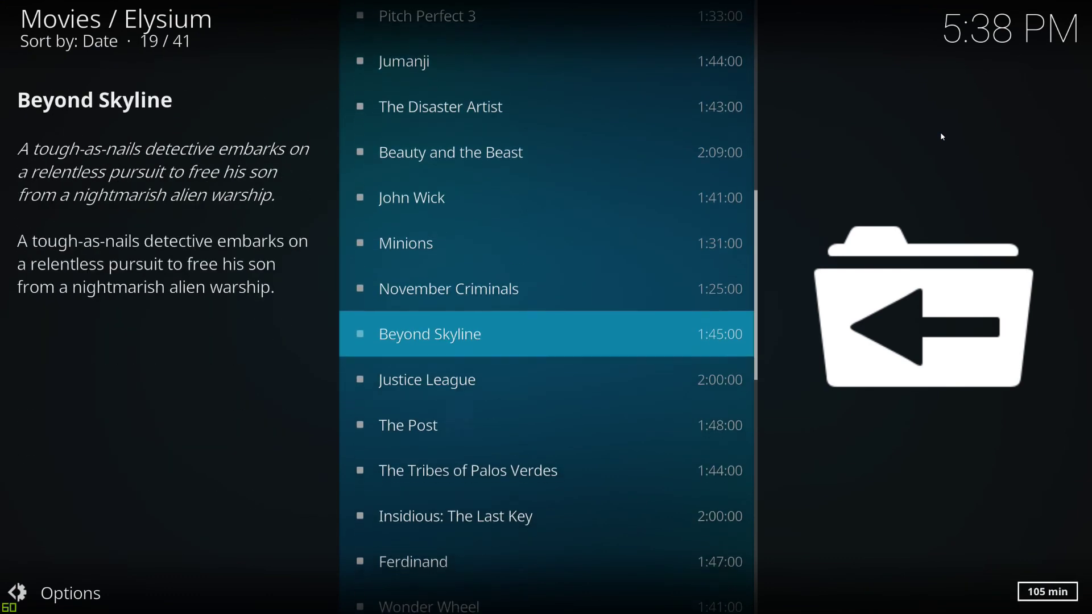